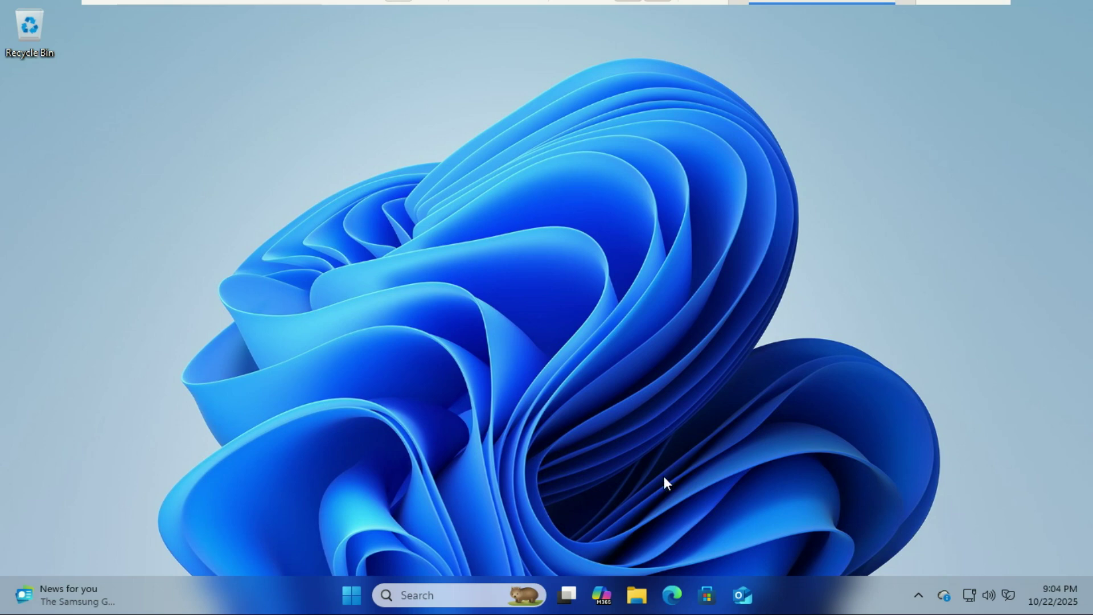
# Launch Edge and scroll Zorin Help's system requirements page to the minimum hardware specifications.
pyautogui.click(679, 593)
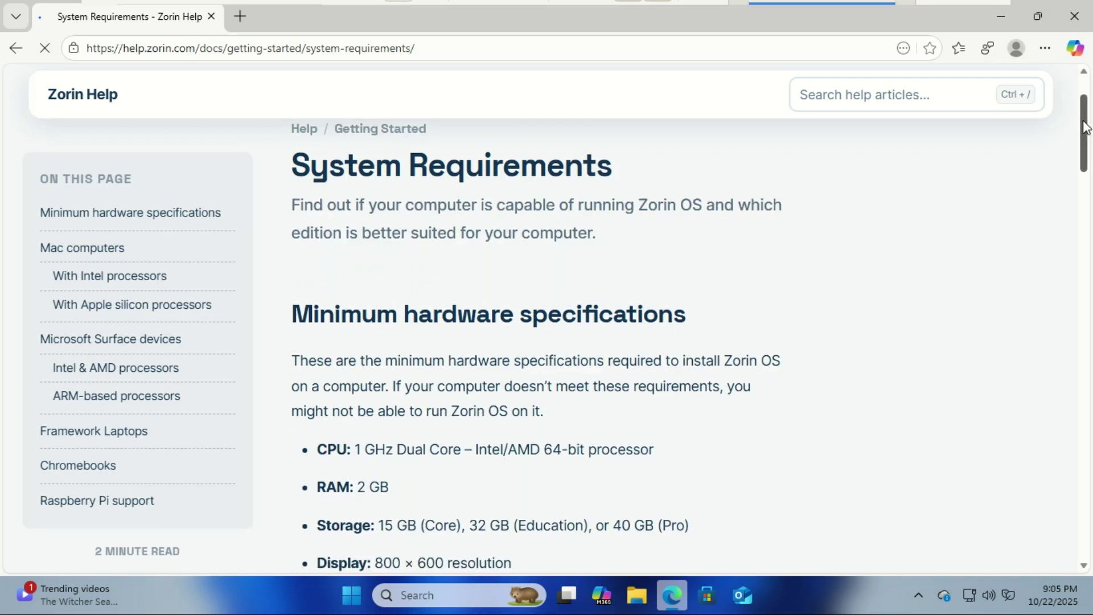
pyautogui.moveTo(1085, 127)
pyautogui.mouseDown()
pyautogui.moveTo(1085, 152)
pyautogui.moveTo(1086, 142)
pyautogui.mouseUp()
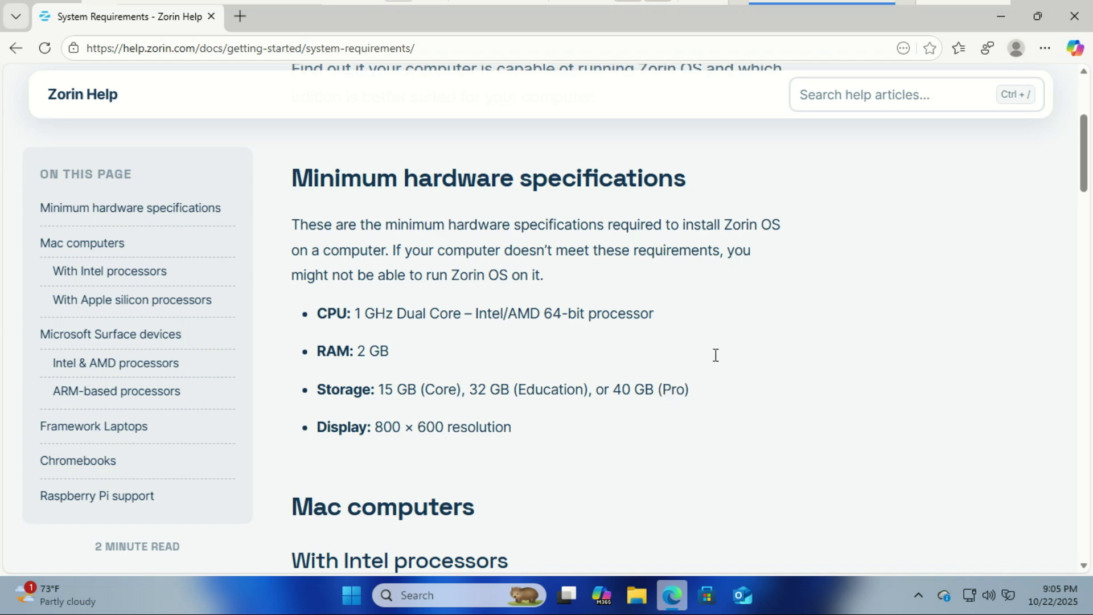
# Open the Zorin OS download page from the search results and scroll to the Core and Education cards.
pyautogui.click(266, 239)
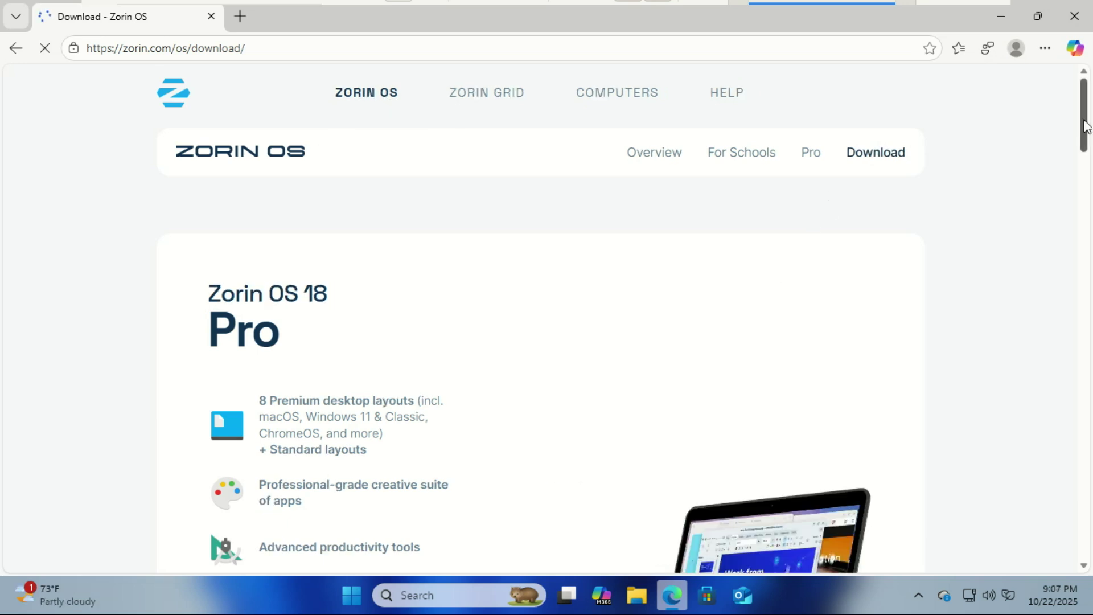
pyautogui.scroll(-1, 1086, 134)
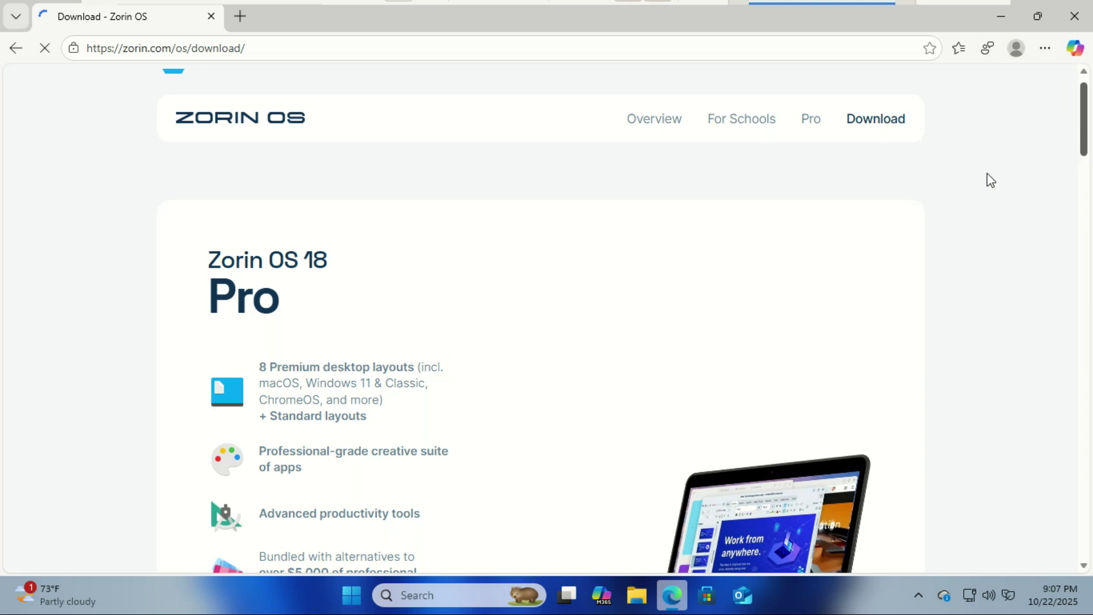
pyautogui.scroll(-3, 1082, 114)
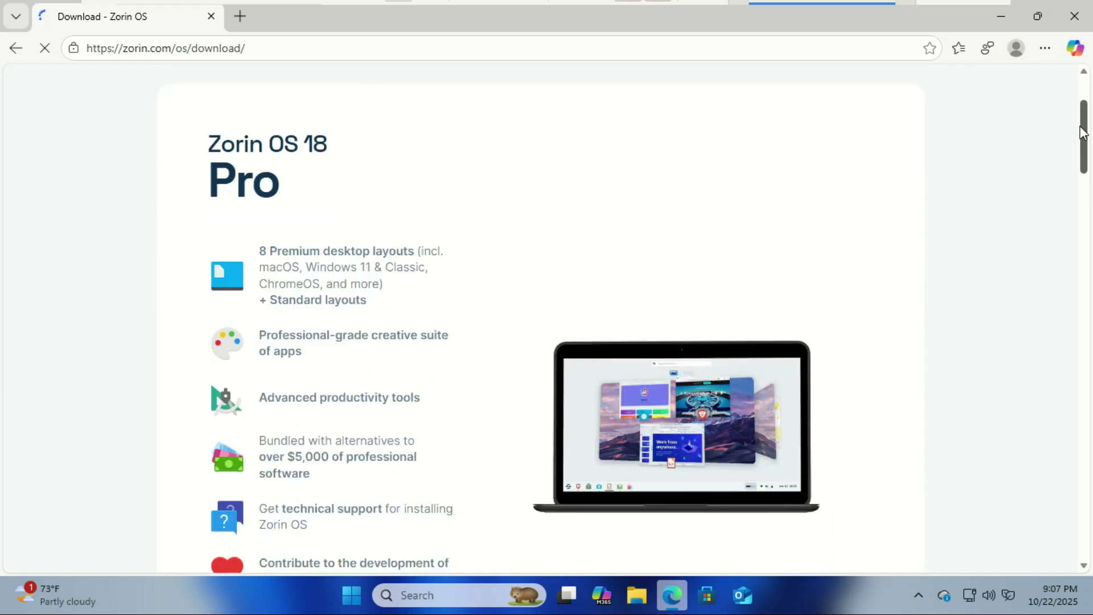
pyautogui.moveTo(1084, 137); pyautogui.dragTo(1087, 232)
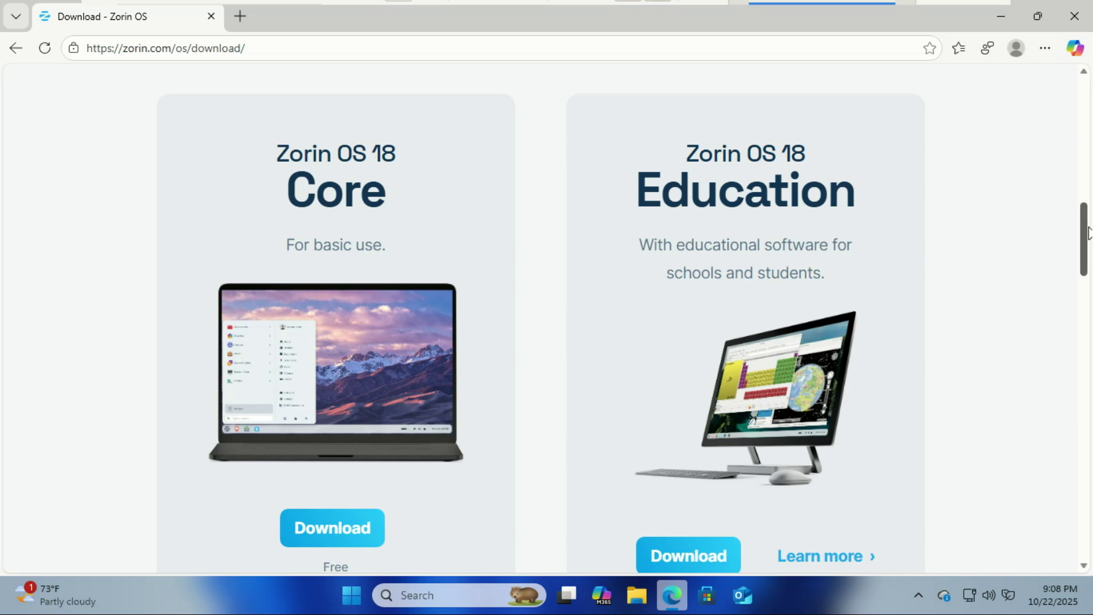
pyautogui.moveTo(1088, 234); pyautogui.dragTo(1088, 242)
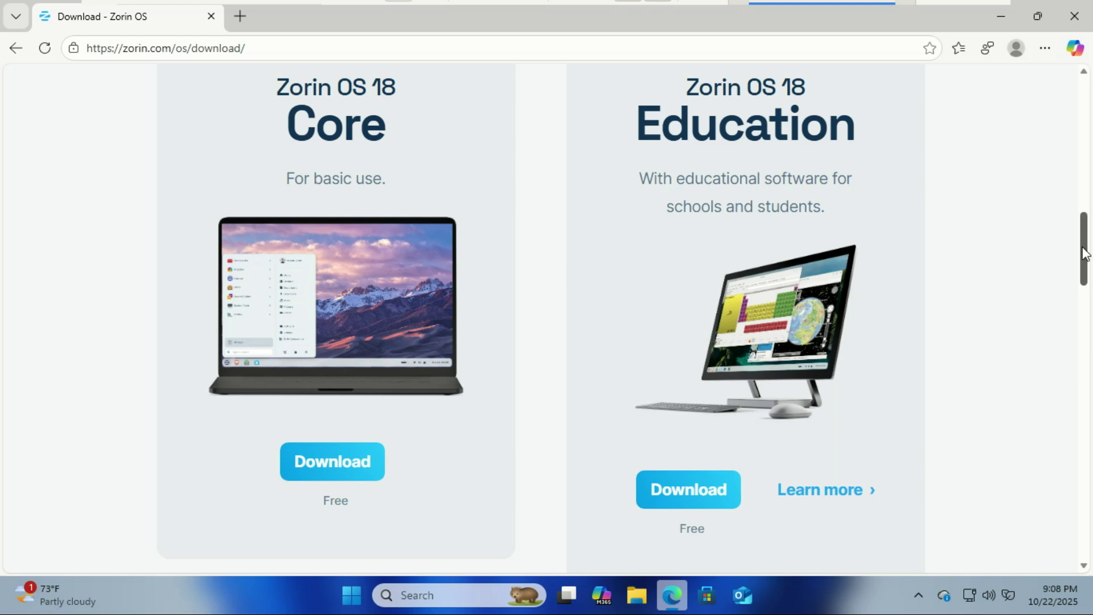
pyautogui.moveTo(1085, 254); pyautogui.dragTo(1085, 346)
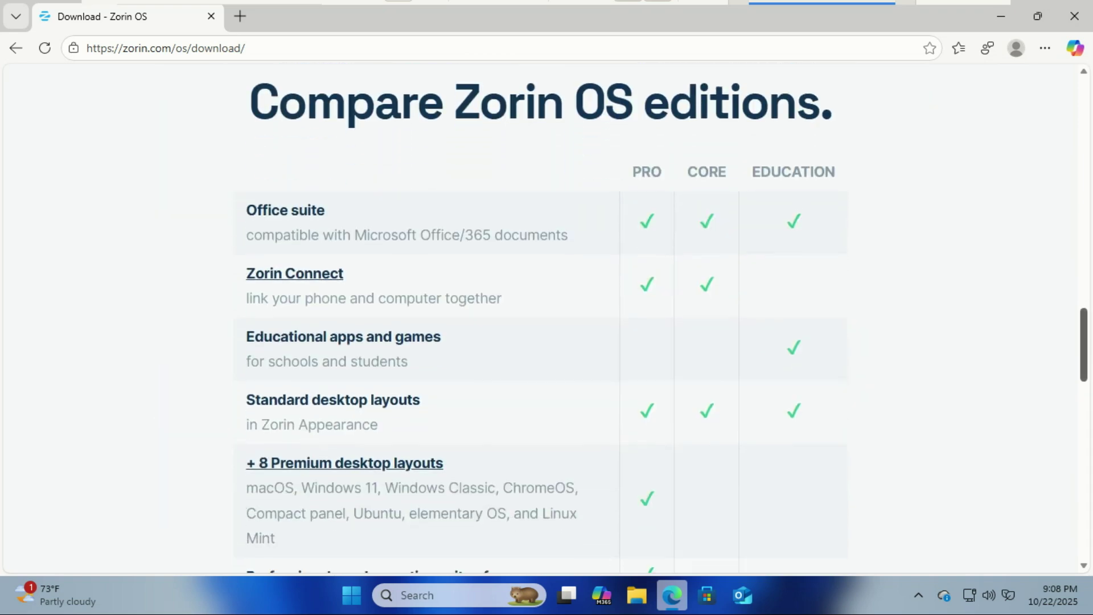
pyautogui.moveTo(1085, 345); pyautogui.dragTo(1071, 255)
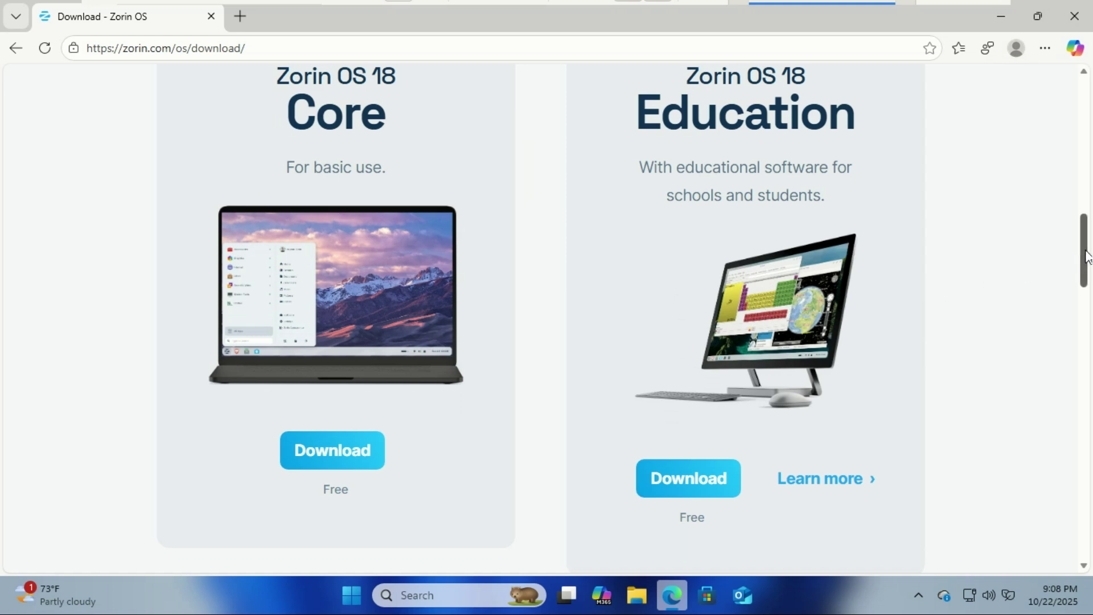
pyautogui.moveTo(1085, 257); pyautogui.dragTo(1085, 261)
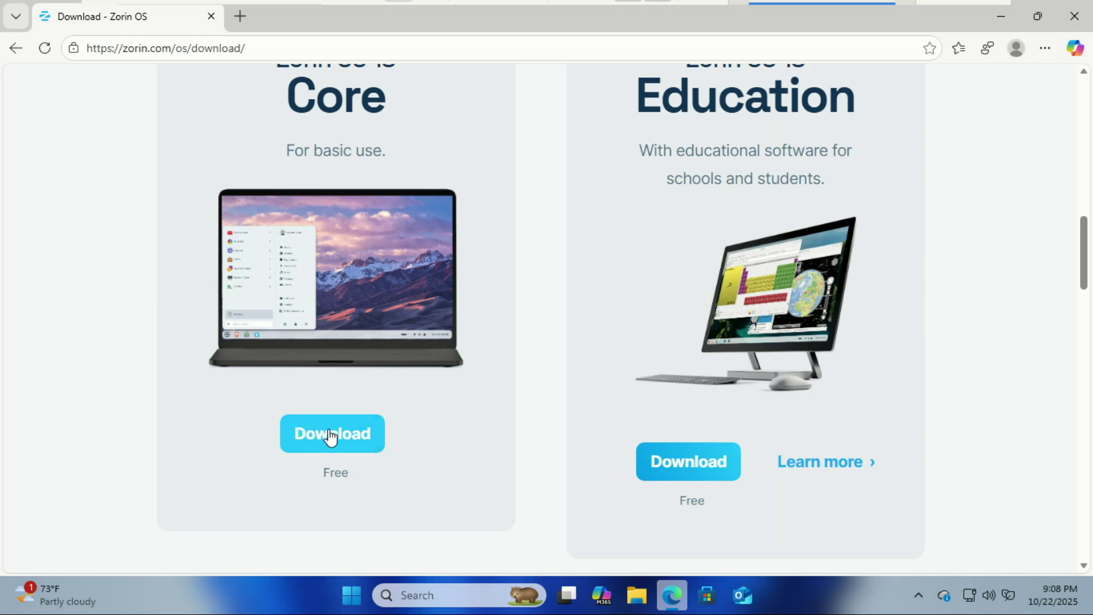
# Download the free Zorin OS 18 Core edition, skipping the newsletter signup.
pyautogui.click(331, 438)
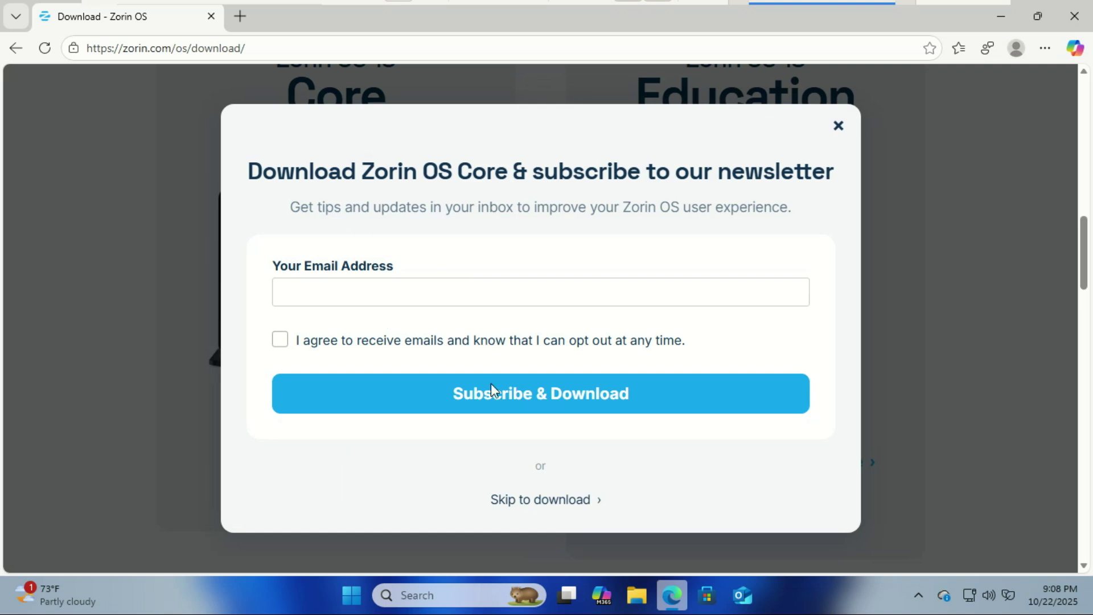
pyautogui.click(563, 506)
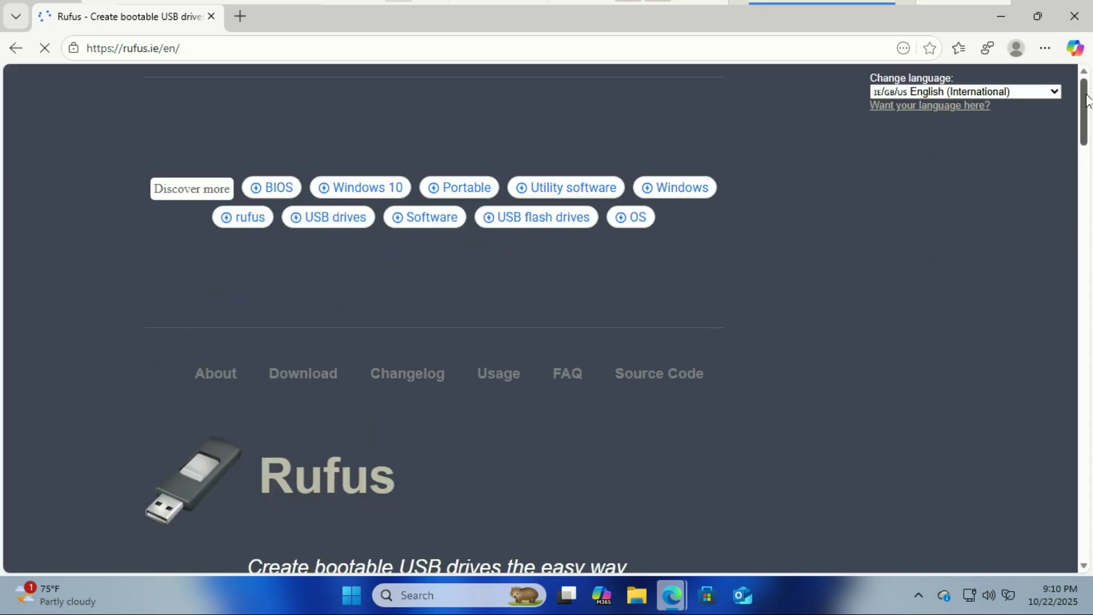
# Scroll the Rufus homepage down toward its Download section.
pyautogui.moveTo(1087, 98); pyautogui.dragTo(1088, 131)
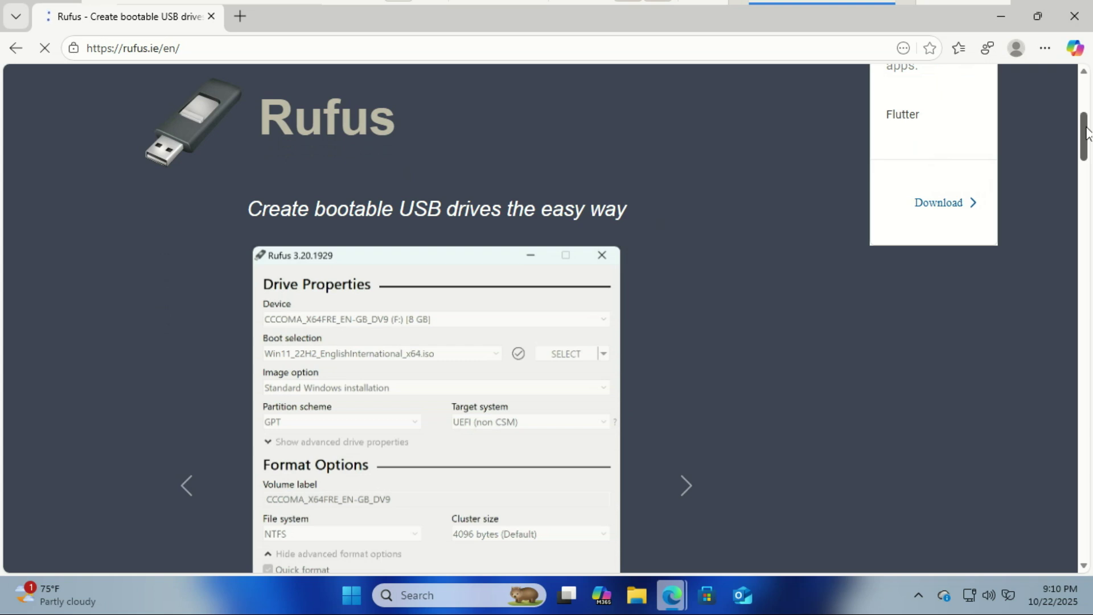
pyautogui.scroll(-15, 1057, 199)
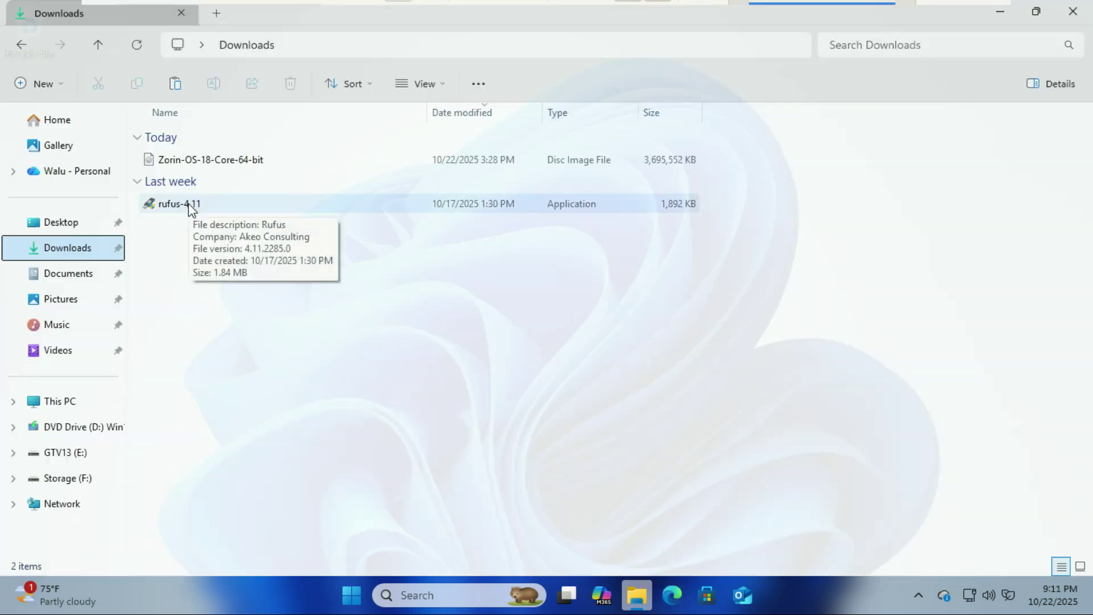
# Run rufus-4.11 as administrator and confirm the 128 GB USB drive as the target device.
pyautogui.click(193, 208)
pyautogui.doubleClick(194, 210)
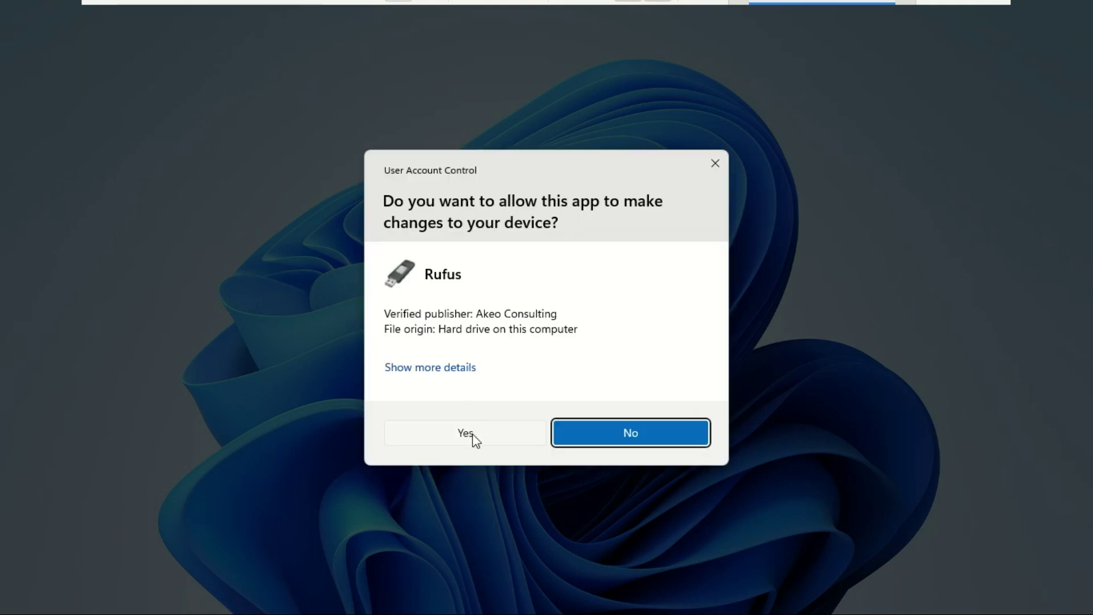
pyautogui.click(473, 438)
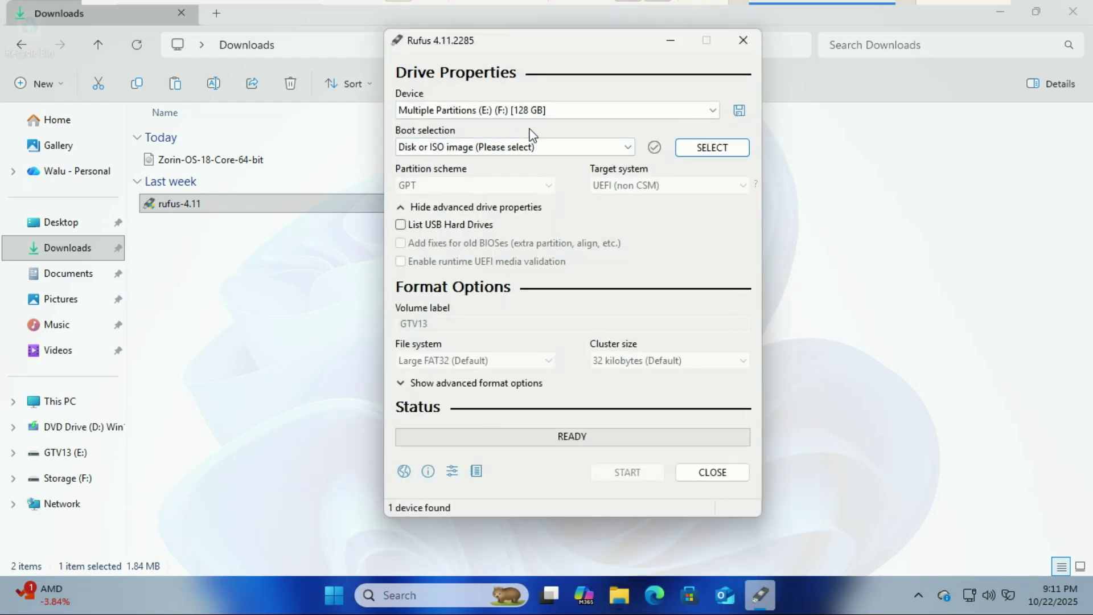
pyautogui.click(712, 110)
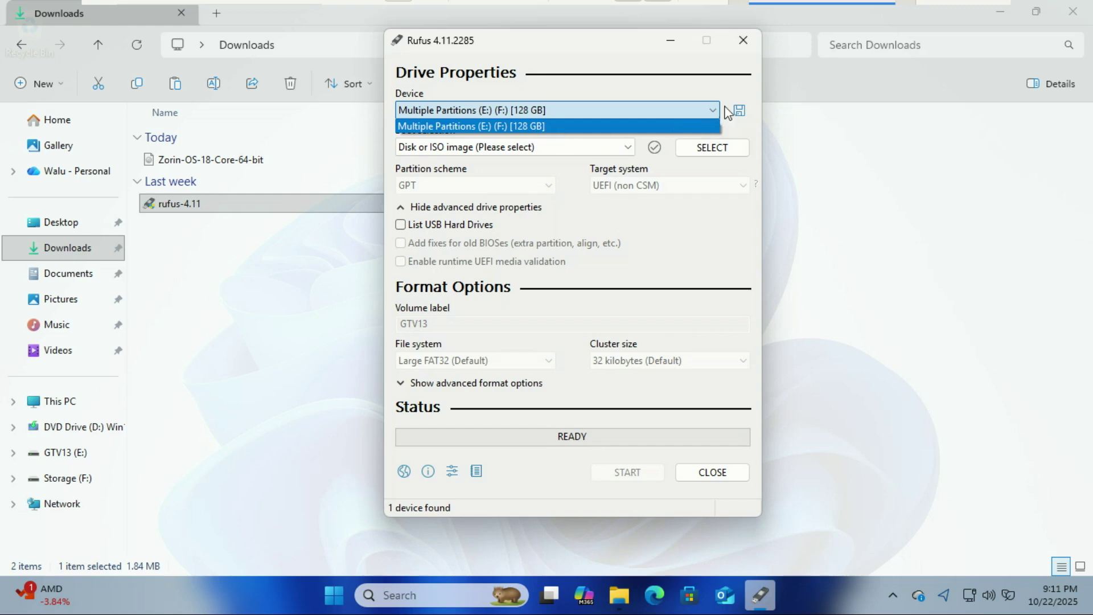
pyautogui.click(736, 78)
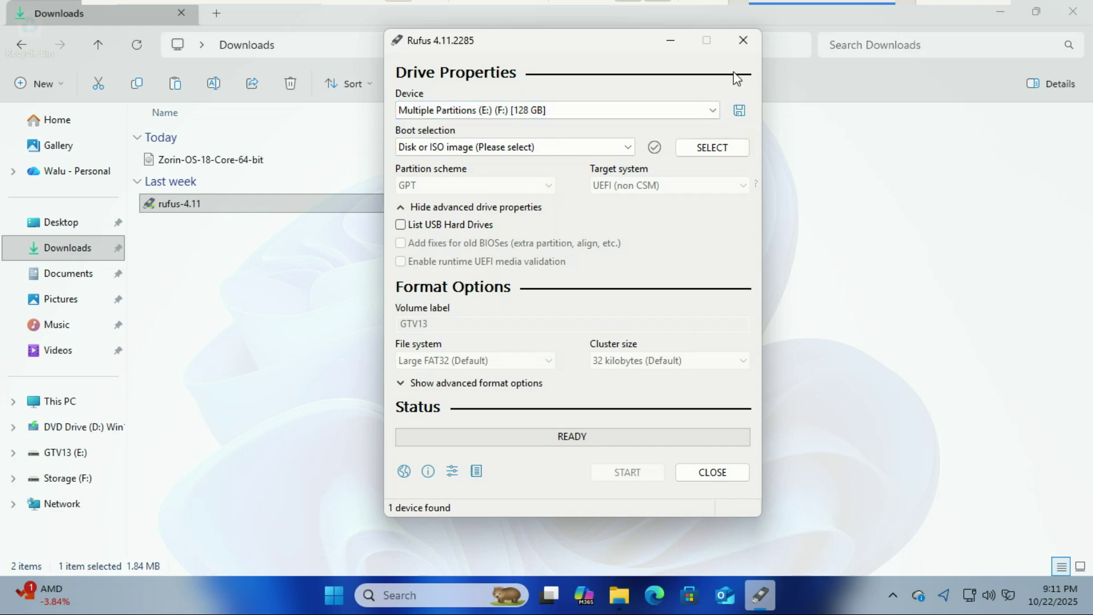
pyautogui.click(709, 148)
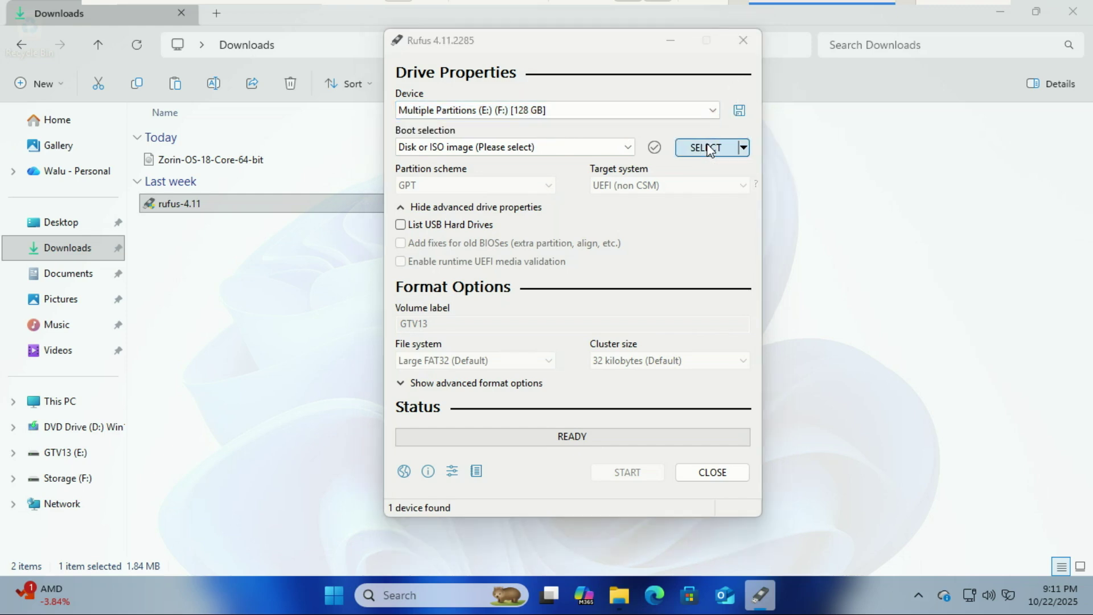
# Load Zorin-OS-18-Core-64-bit.iso and switch the partition scheme to GPT for UEFI (non CSM).
pyautogui.doubleClick(606, 206)
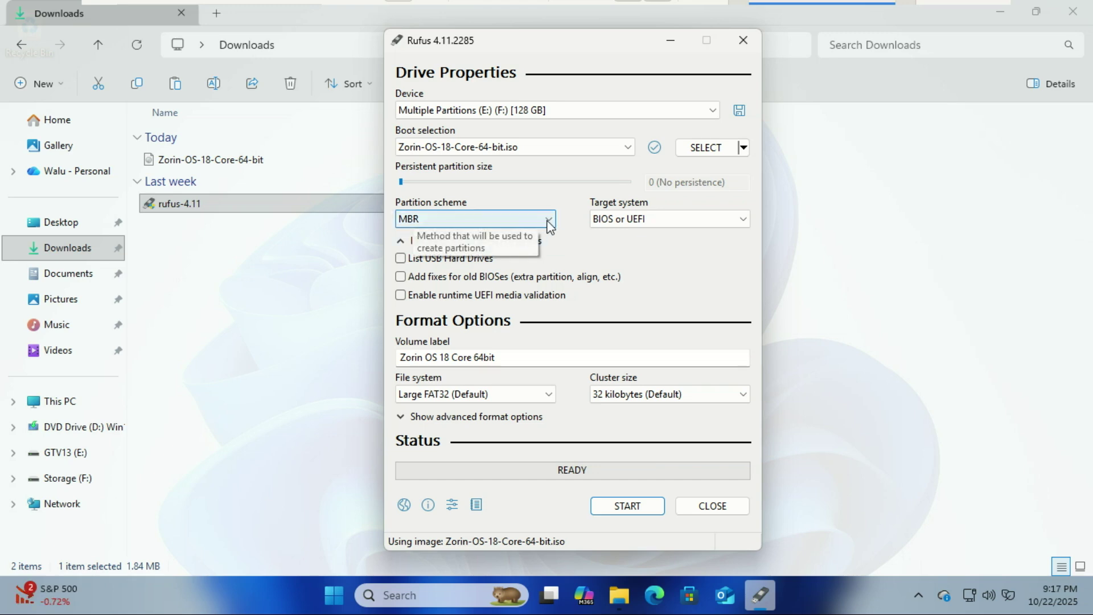
pyautogui.click(548, 221)
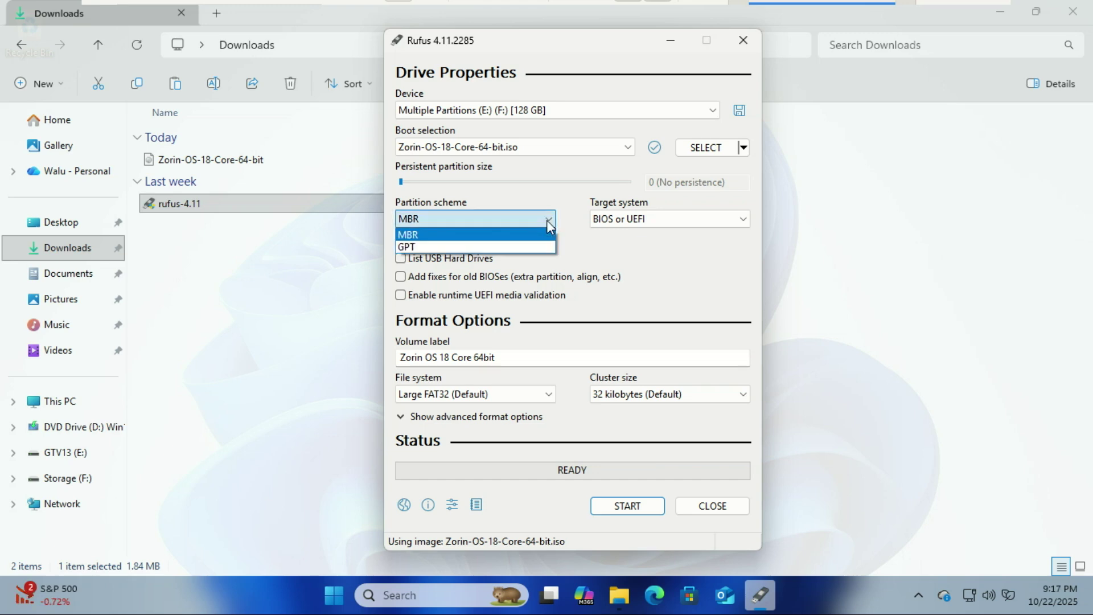
pyautogui.click(530, 247)
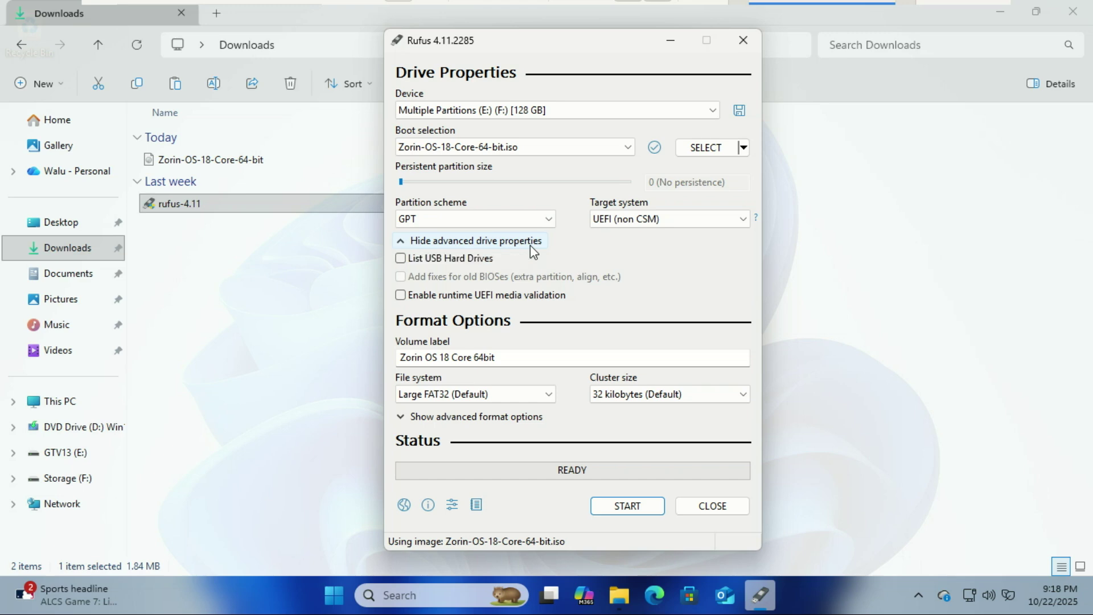
# Start writing in ISO image mode, accepting the data-destruction and multiple-partitions warnings.
pyautogui.click(630, 510)
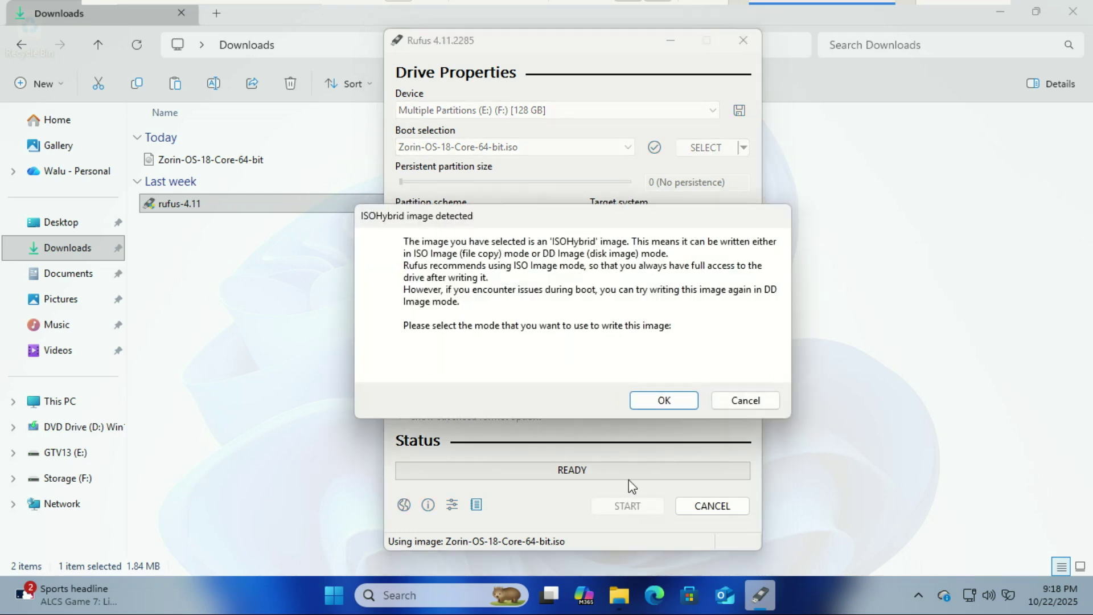
pyautogui.click(660, 397)
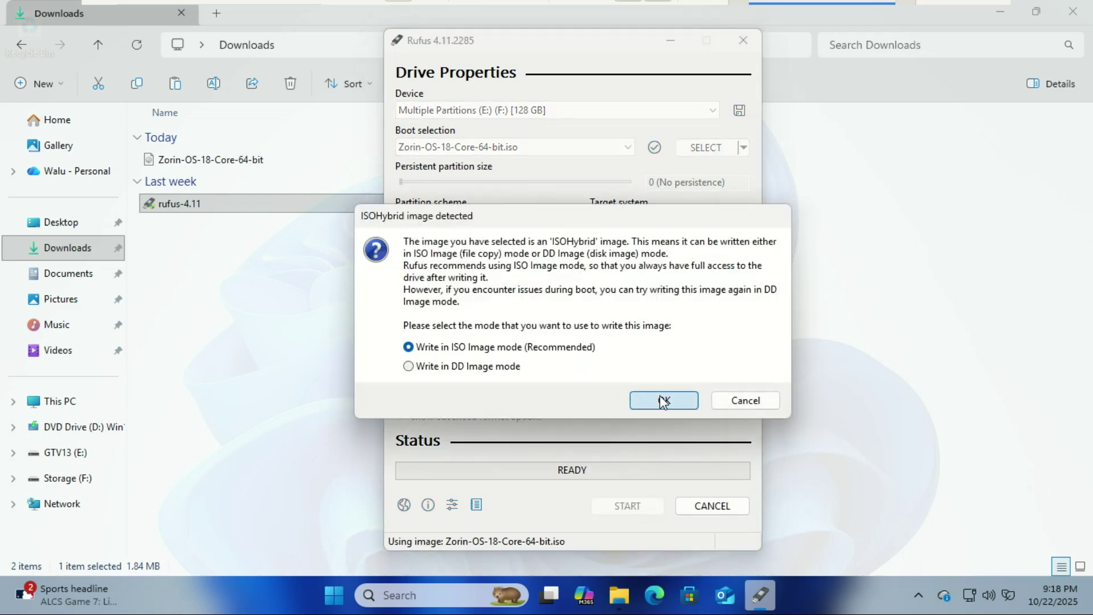
pyautogui.click(664, 401)
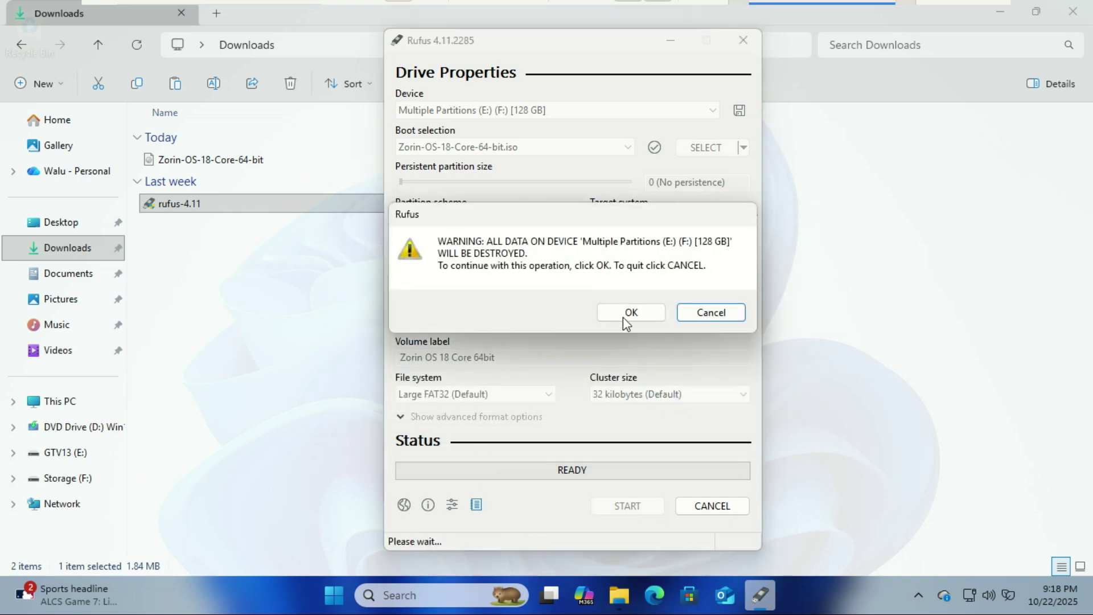
pyautogui.click(623, 317)
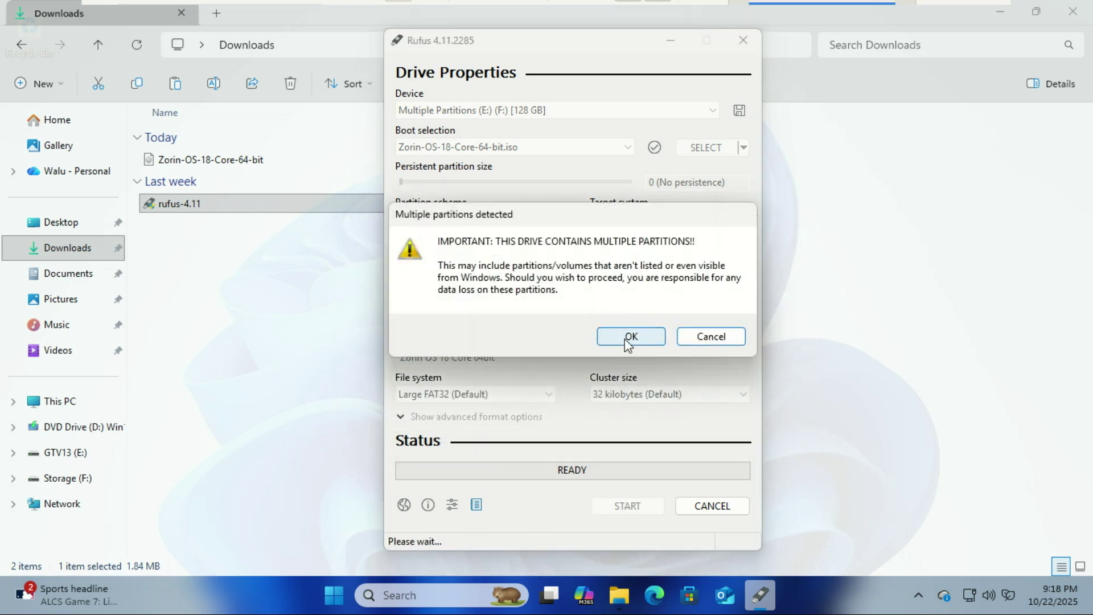
pyautogui.click(628, 336)
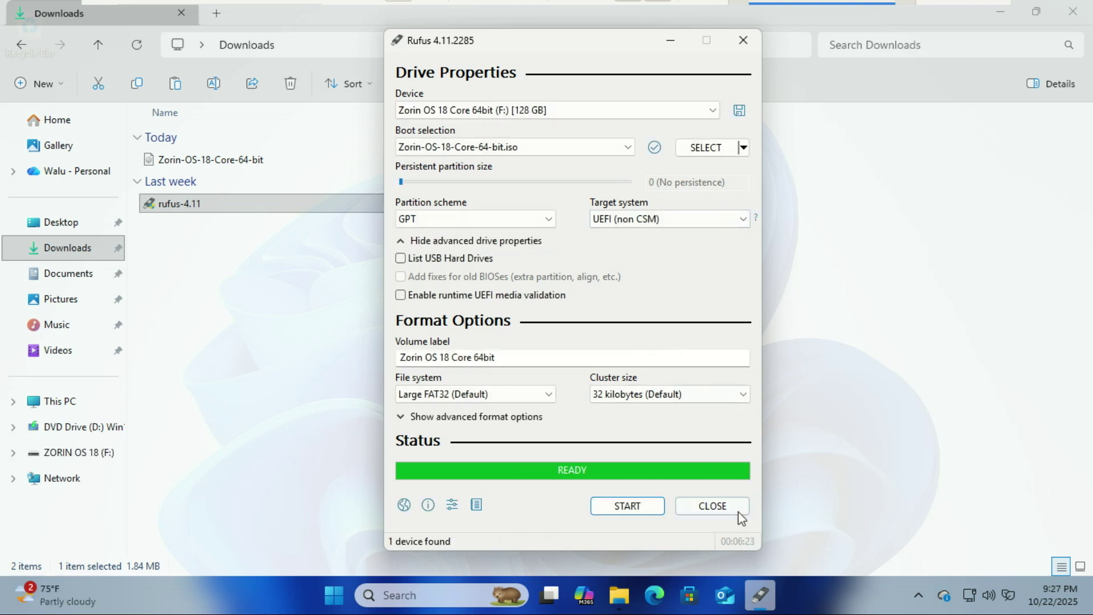
# Close Rufus and the Downloads window, then bring up the Start menu's power options.
pyautogui.click(714, 505)
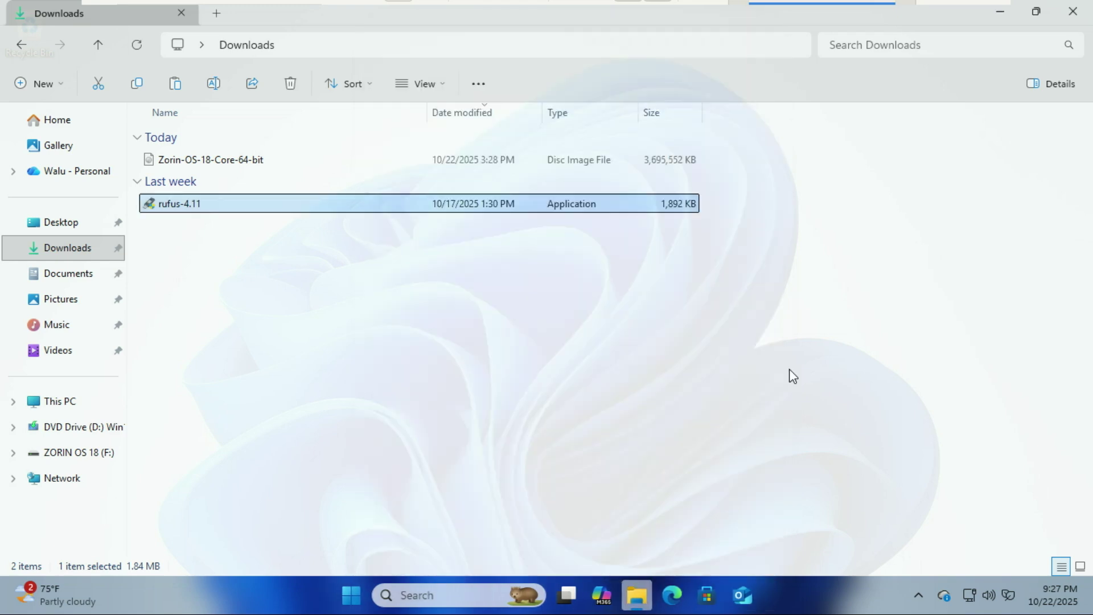
pyautogui.click(1073, 12)
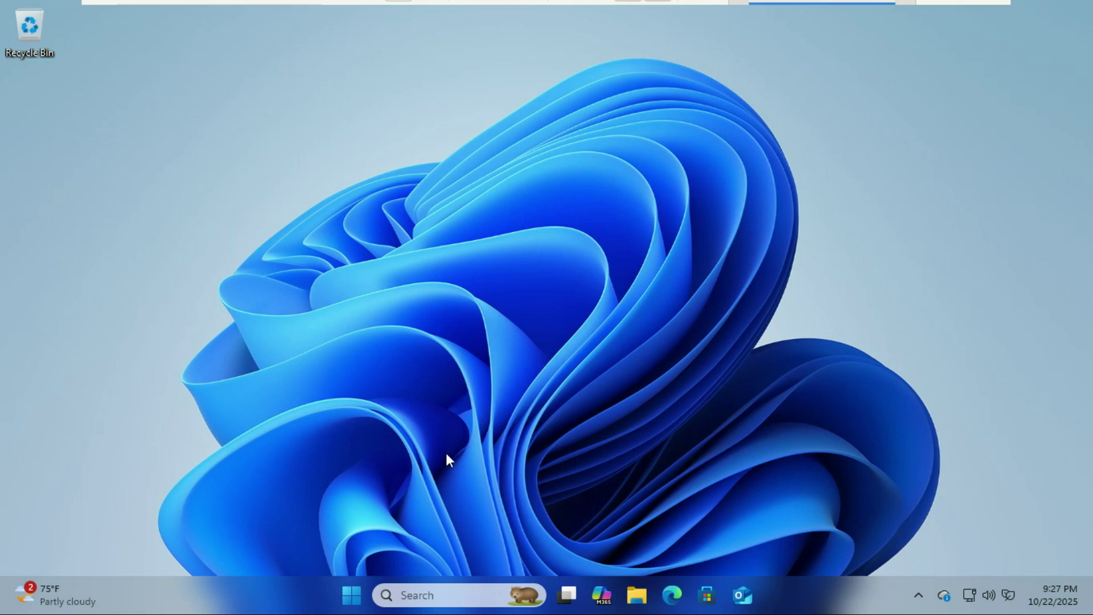
pyautogui.click(352, 605)
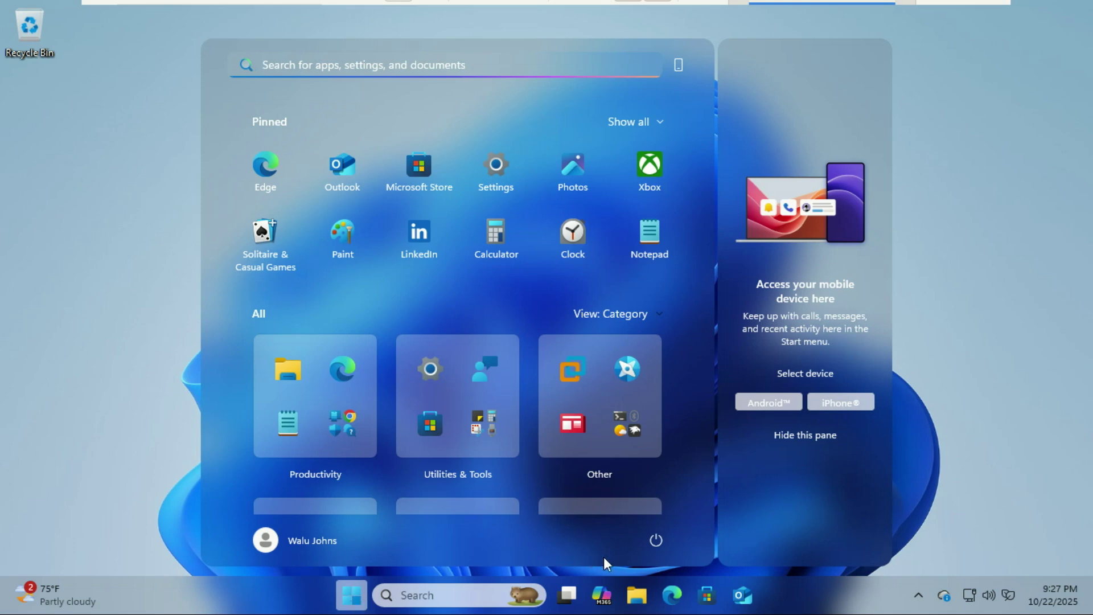
pyautogui.click(656, 541)
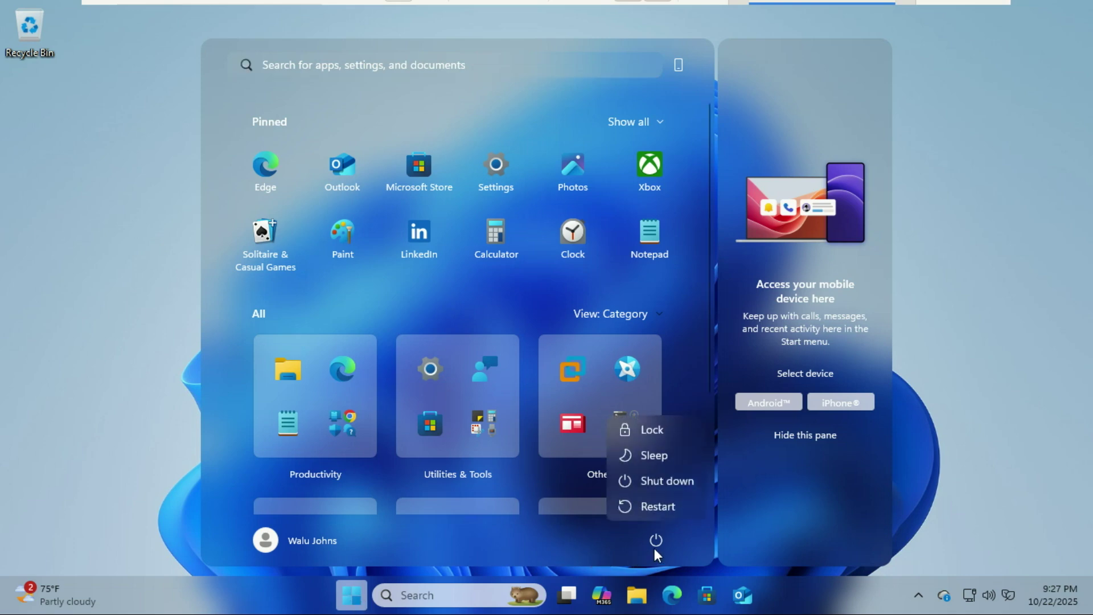
# Restart the PC and pick the USB device in the VMware Boot Manager.
pyautogui.click(658, 508)
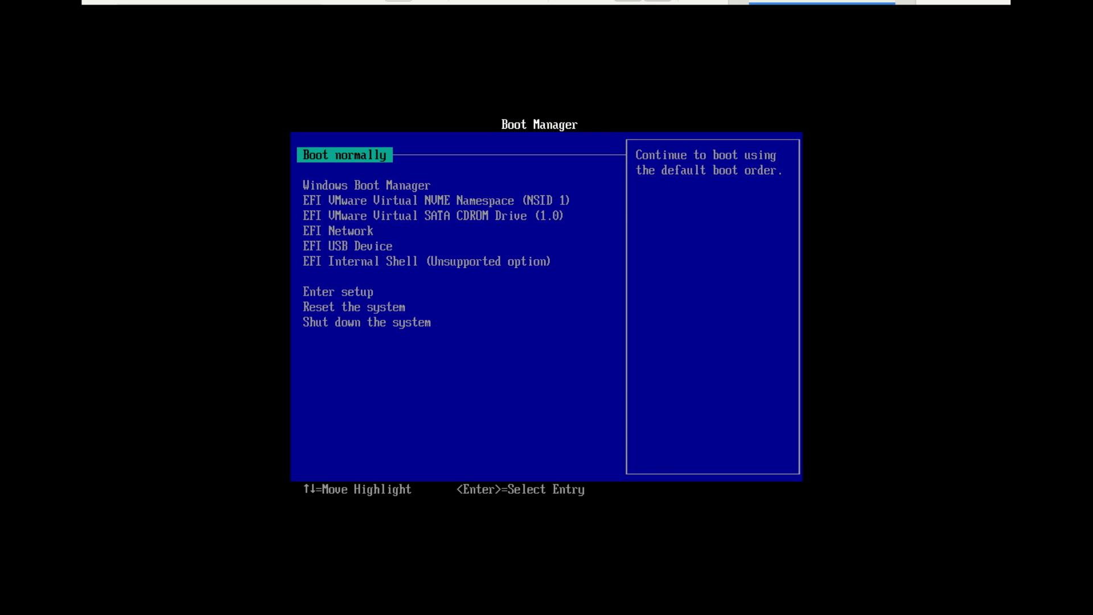
pyautogui.press('Down')
pyautogui.press('Down')
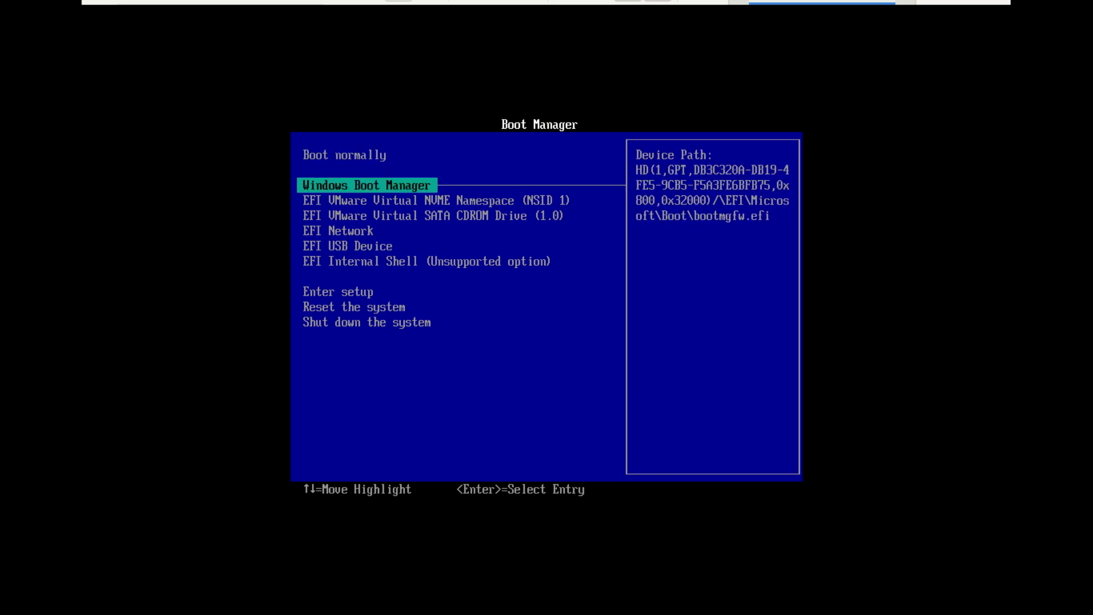
pyautogui.press('Down')
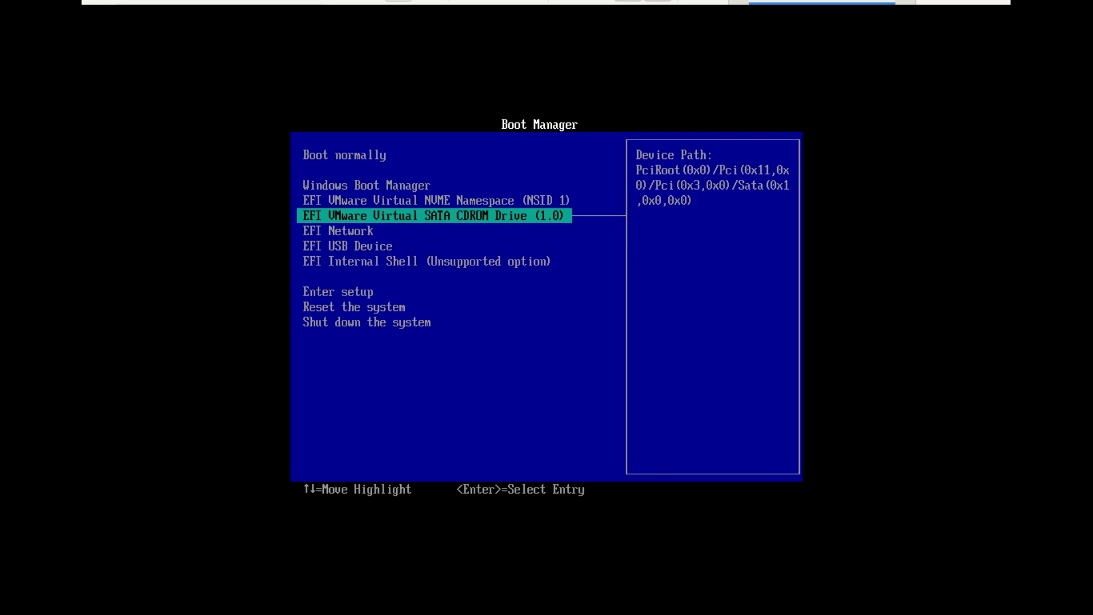
pyautogui.press('Down')
pyautogui.press('Down')
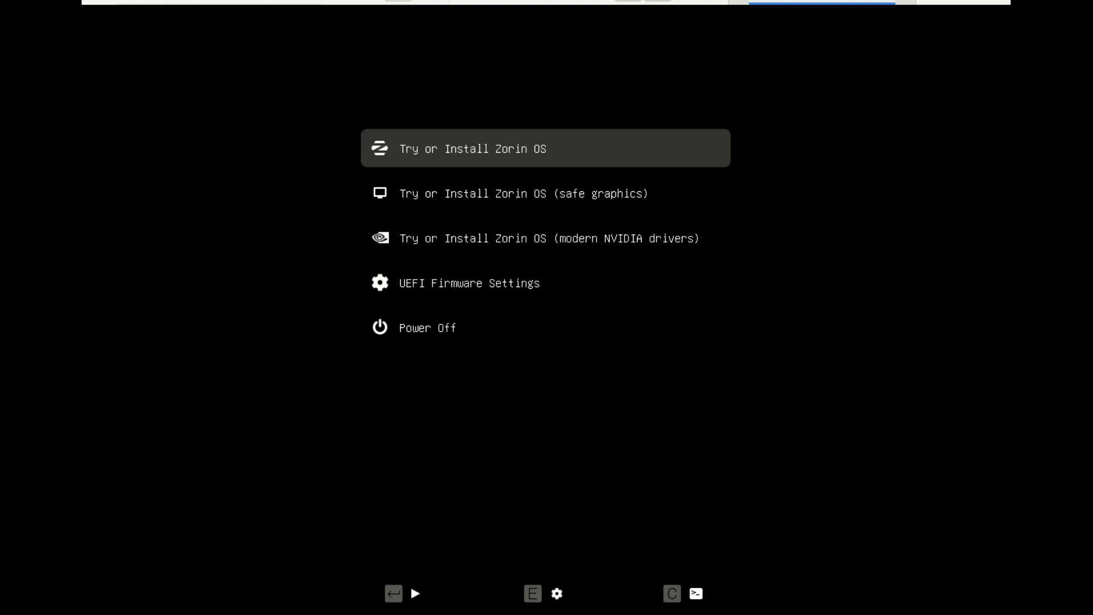
# Review the GRUB entries, including safe graphics and NVIDIA drivers, then settle on Try or Install Zorin OS.
pyautogui.press('Down')
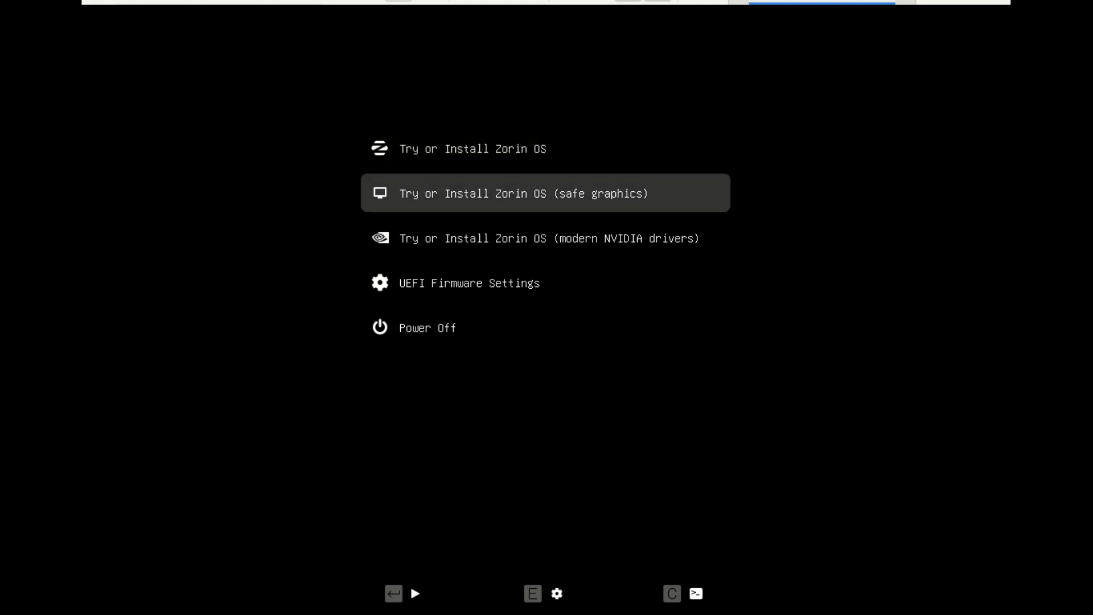
pyautogui.press('Down')
pyautogui.press('Down')
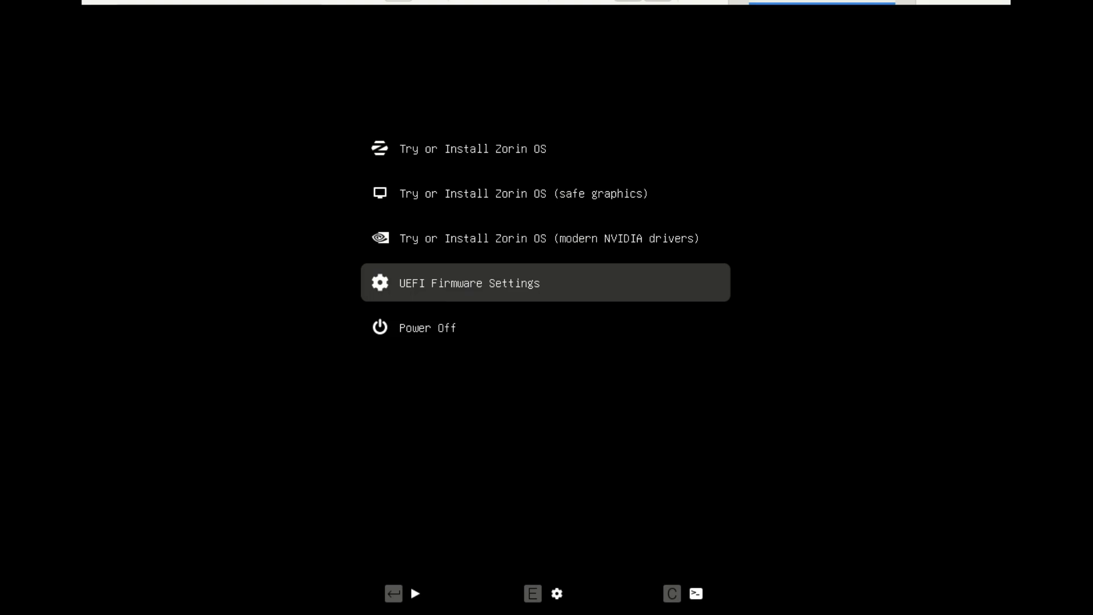
pyautogui.press('Down')
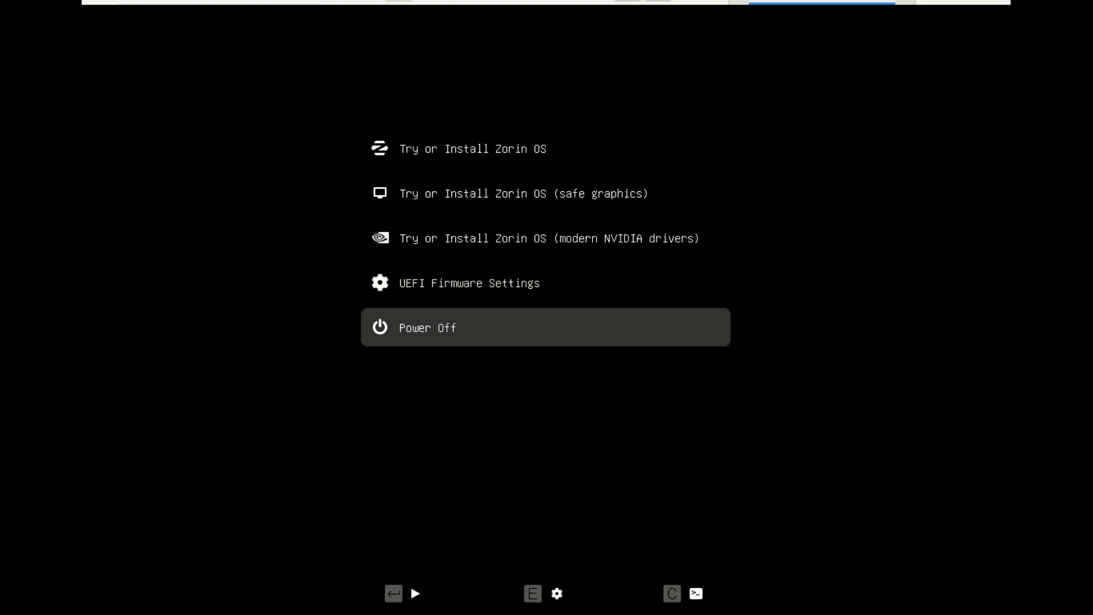
pyautogui.press('Up')
pyautogui.press('Up')
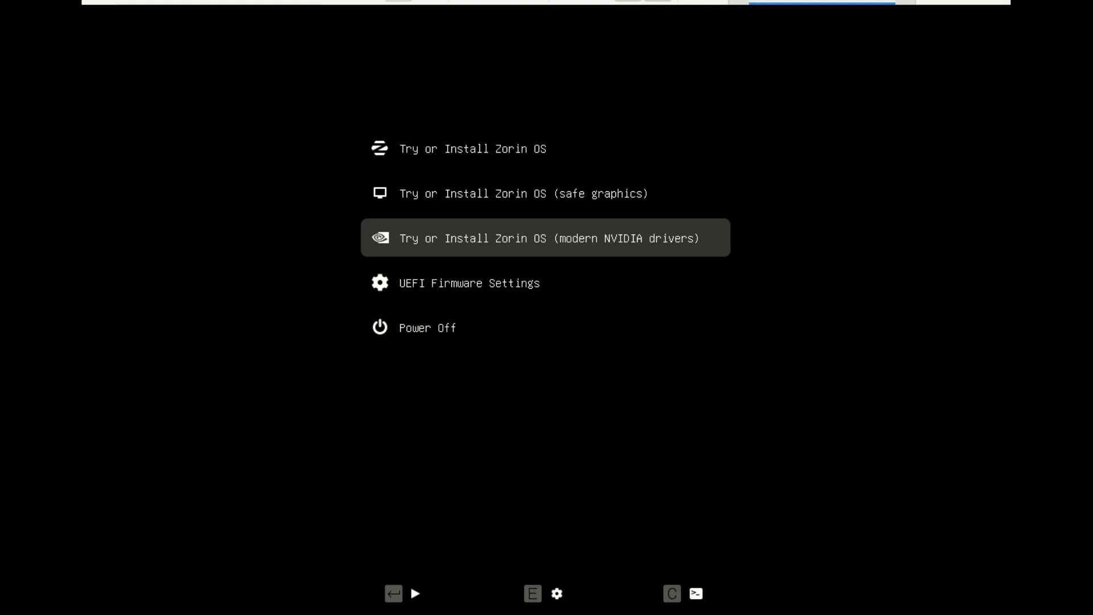
pyautogui.press('Up')
pyautogui.press('Up')
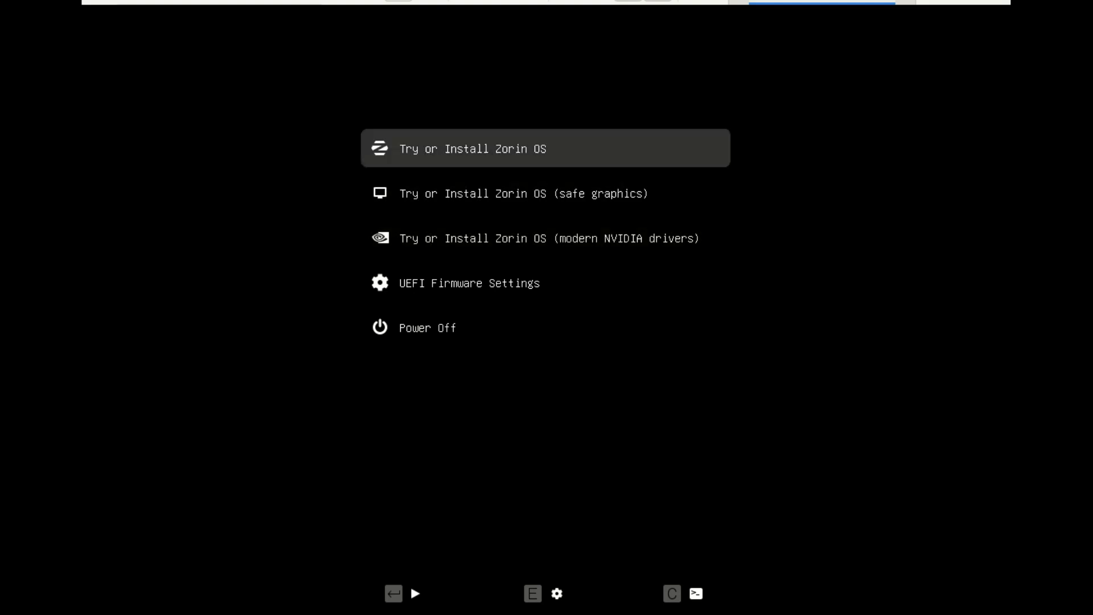
pyautogui.press('Down')
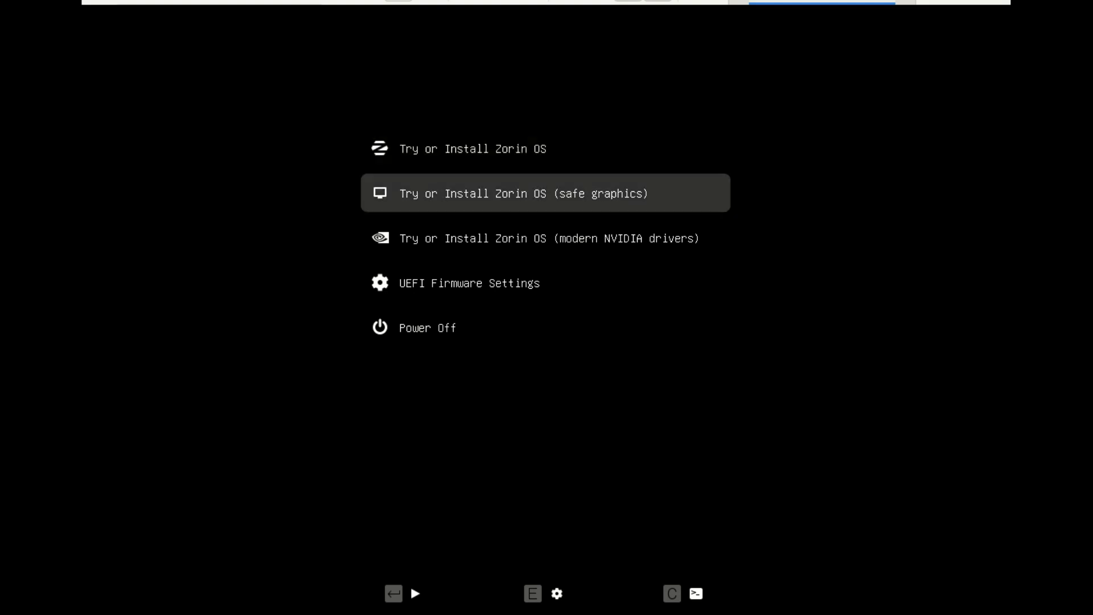
pyautogui.press('Down')
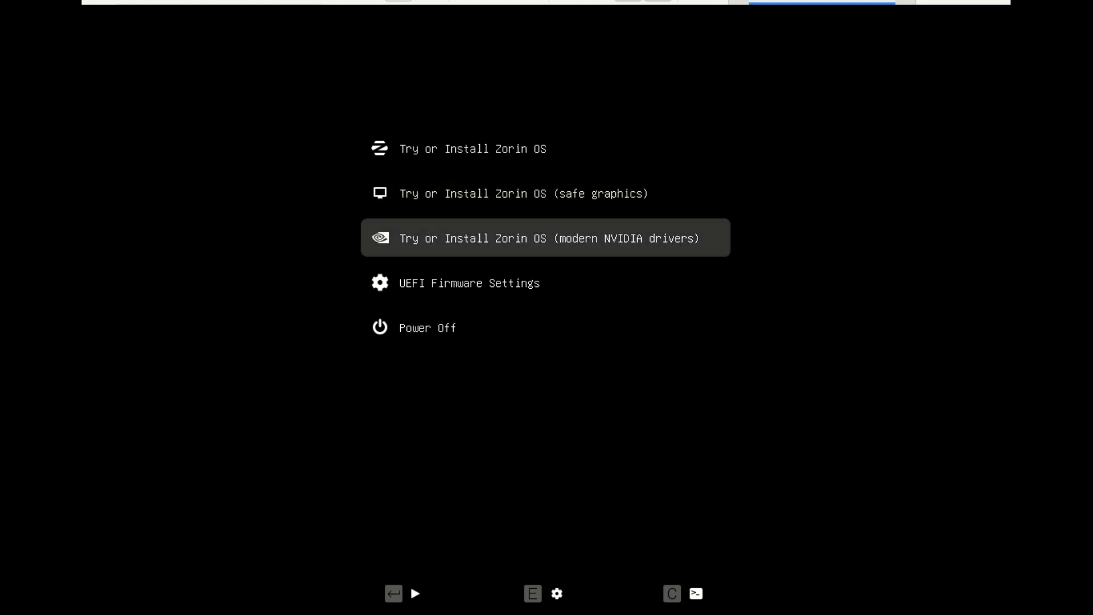
pyautogui.press('Up')
pyautogui.press('Up')
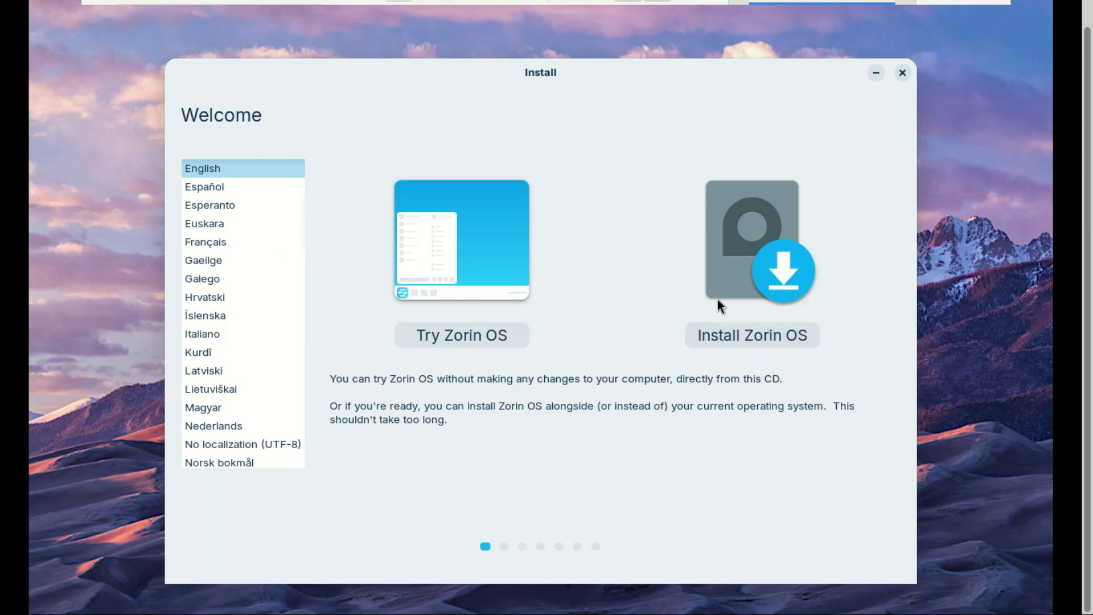
# Choose Install Zorin OS and keep the English (US) keyboard layout.
pyautogui.click(747, 333)
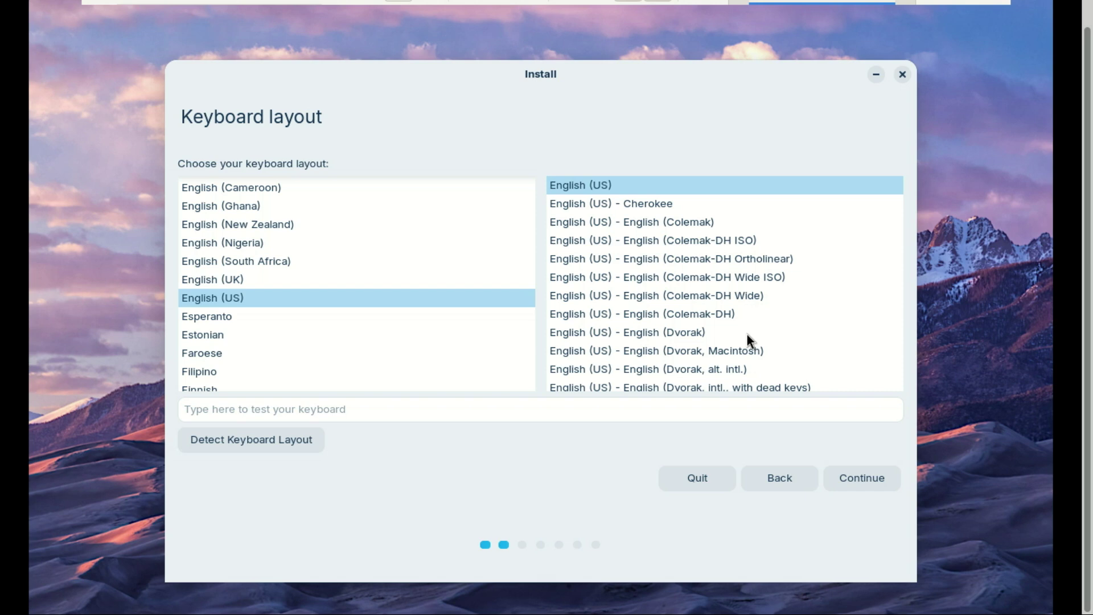
pyautogui.click(858, 478)
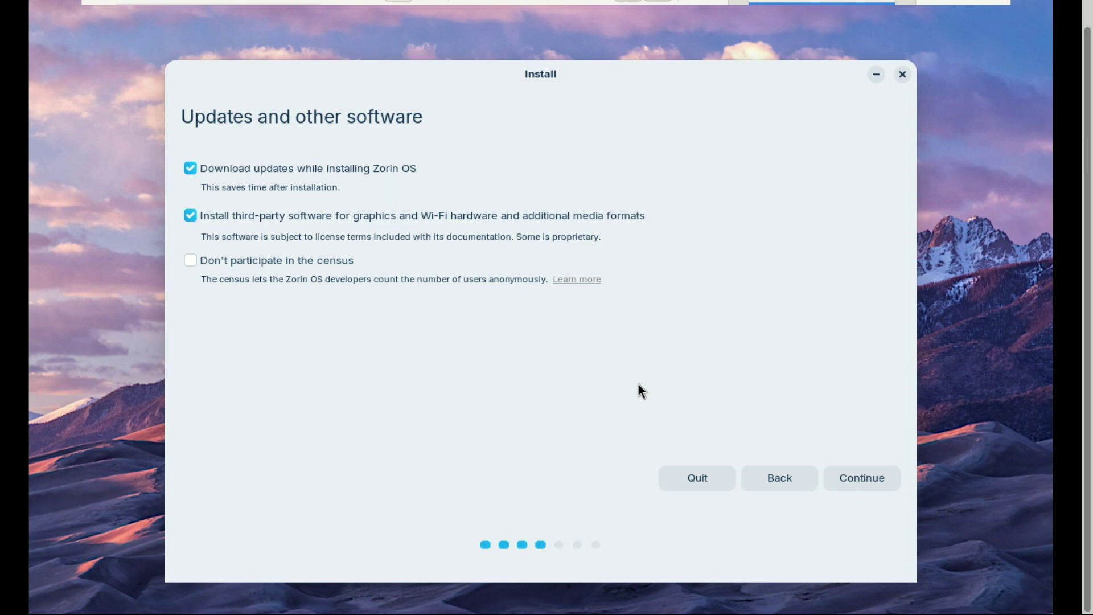
# Keep updates and third-party software enabled, then choose Erase disk and install Zorin OS.
pyautogui.click(850, 475)
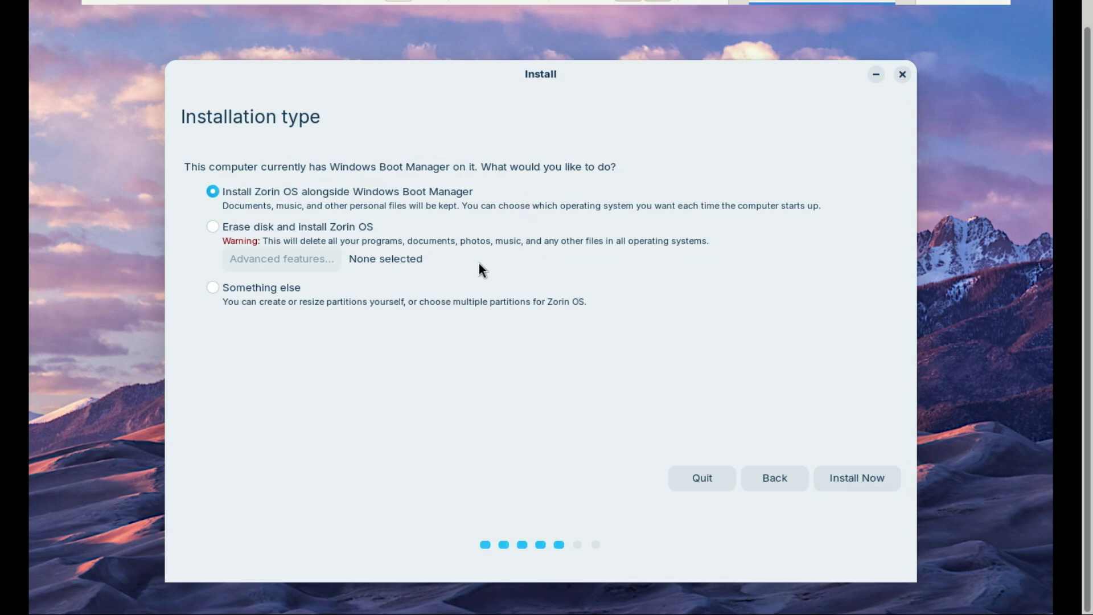
pyautogui.click(214, 225)
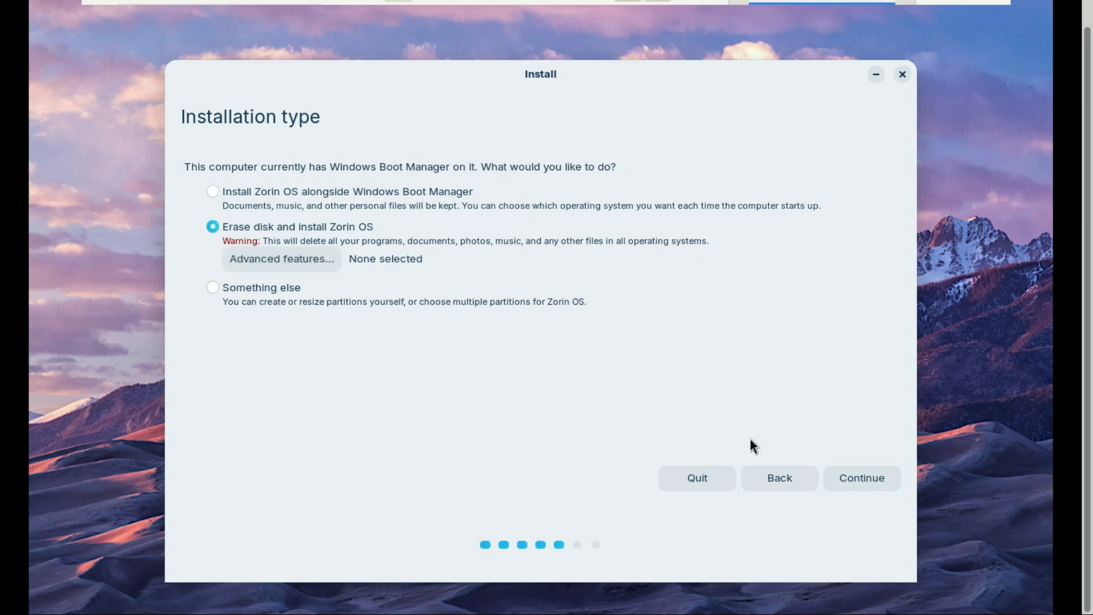
# Confirm the erase-disk install, select the 180.4 GB VMware Virtual NVMe disk /dev/nvme0n1, and start installing.
pyautogui.click(860, 481)
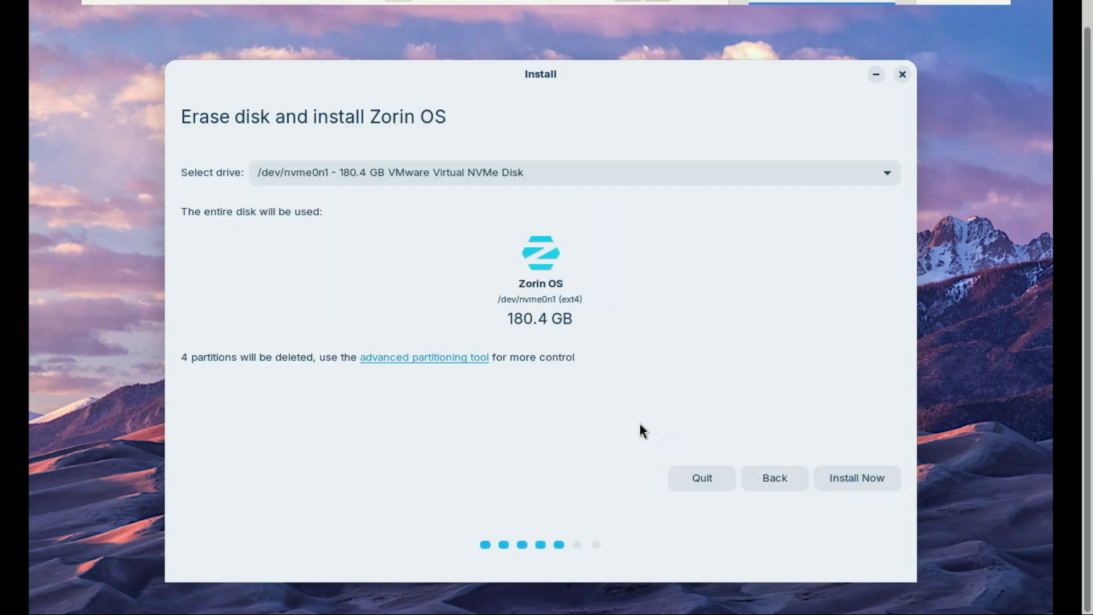
pyautogui.click(881, 173)
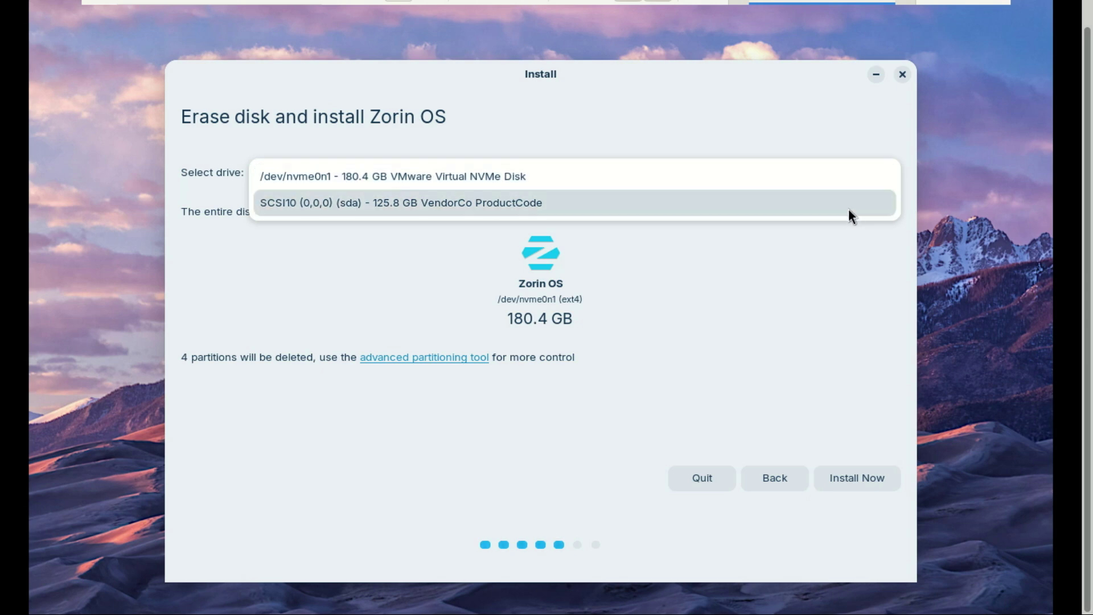
pyautogui.click(844, 168)
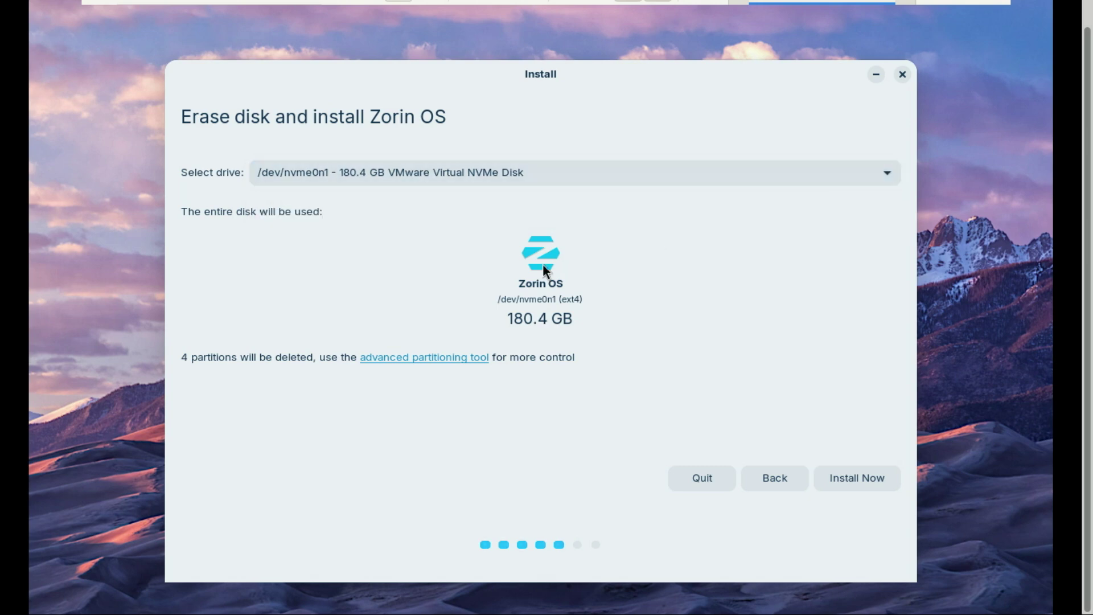
pyautogui.click(858, 479)
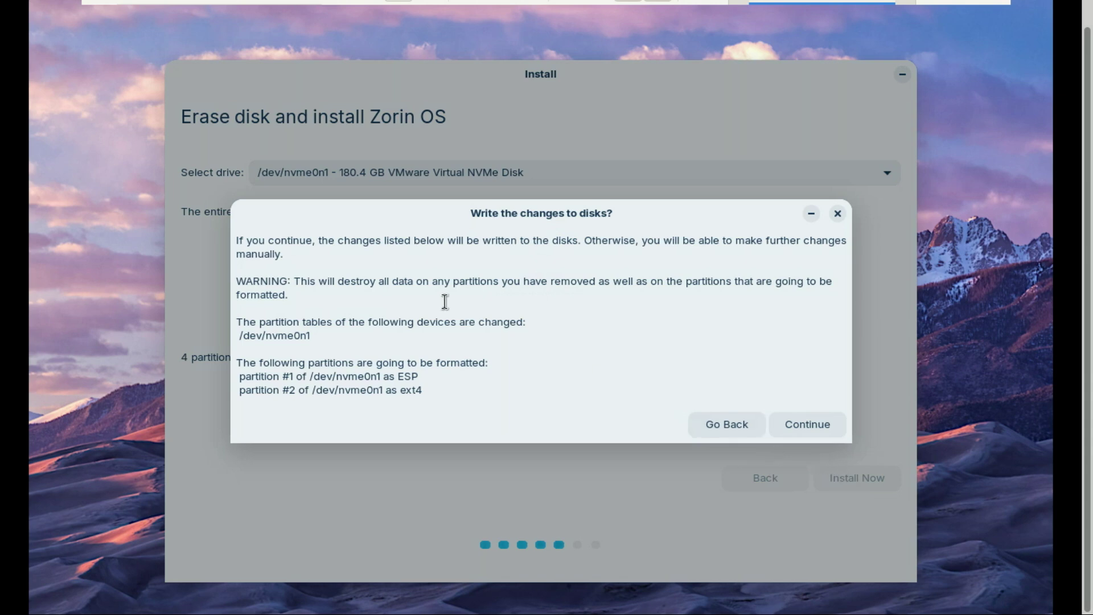
# Review the 'Write the changes to disks?' list of /dev/nvme0n1 partitions to be formatted as ESP and ext4.
pyautogui.click(809, 425)
pyautogui.moveTo(295, 356); pyautogui.dragTo(432, 397)
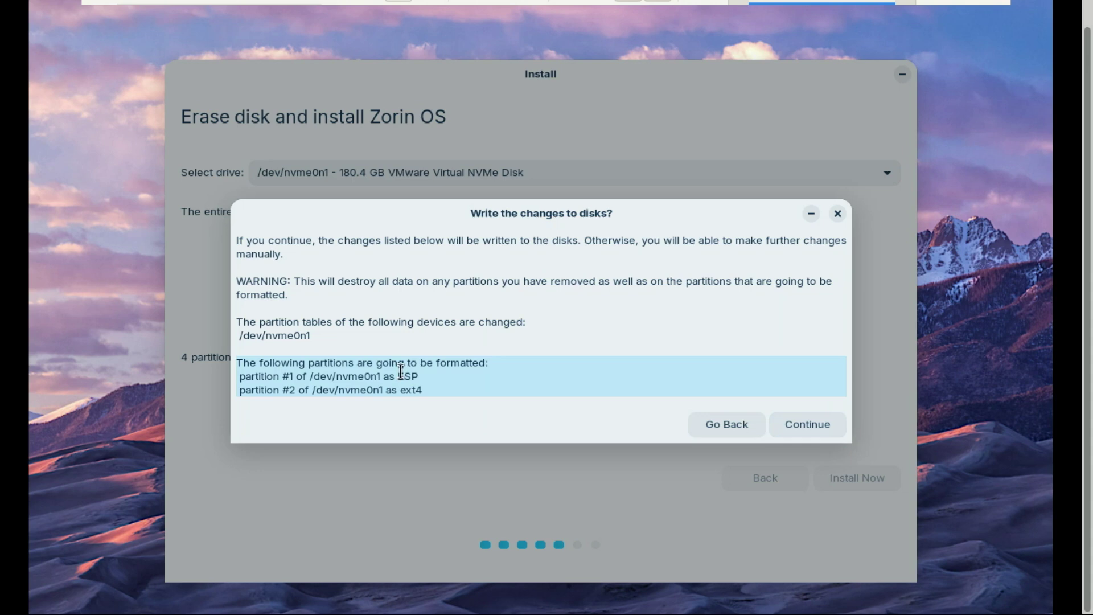
pyautogui.moveTo(401, 372); pyautogui.dragTo(414, 379)
pyautogui.click(398, 392)
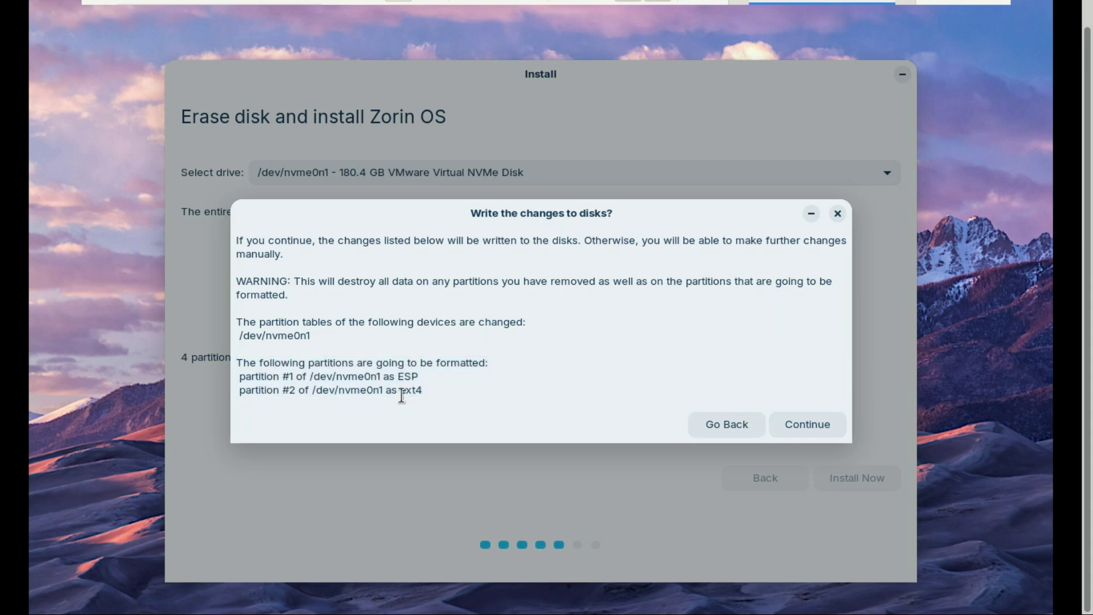
pyautogui.moveTo(436, 387); pyautogui.dragTo(406, 391)
pyautogui.click(495, 406)
# Approve the disk changes, keep the Denver time zone, and enter the user's name.
pyautogui.click(814, 426)
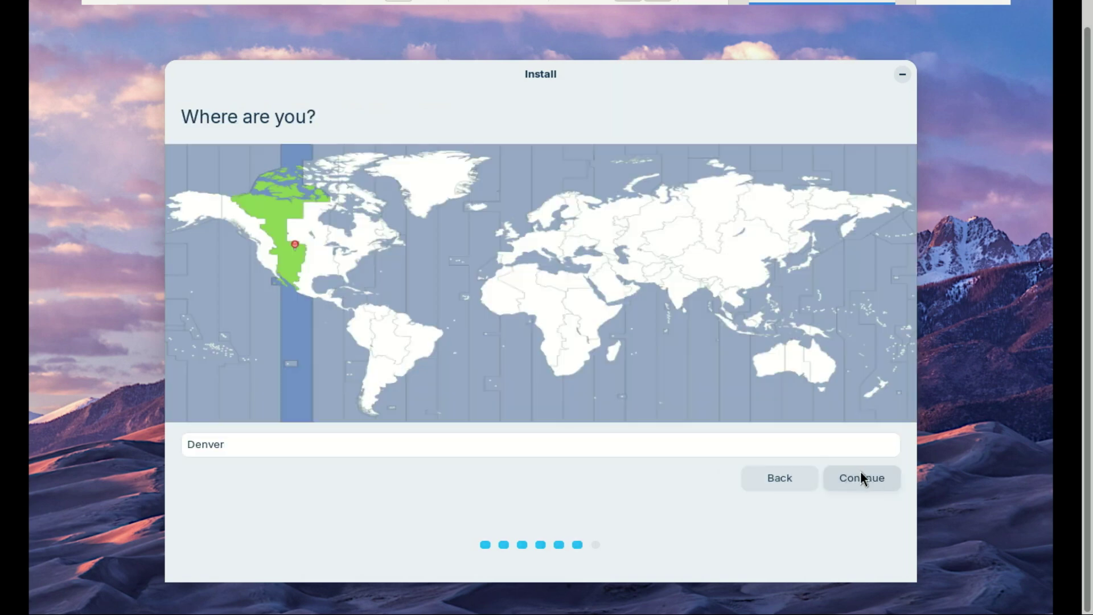
pyautogui.click(861, 474)
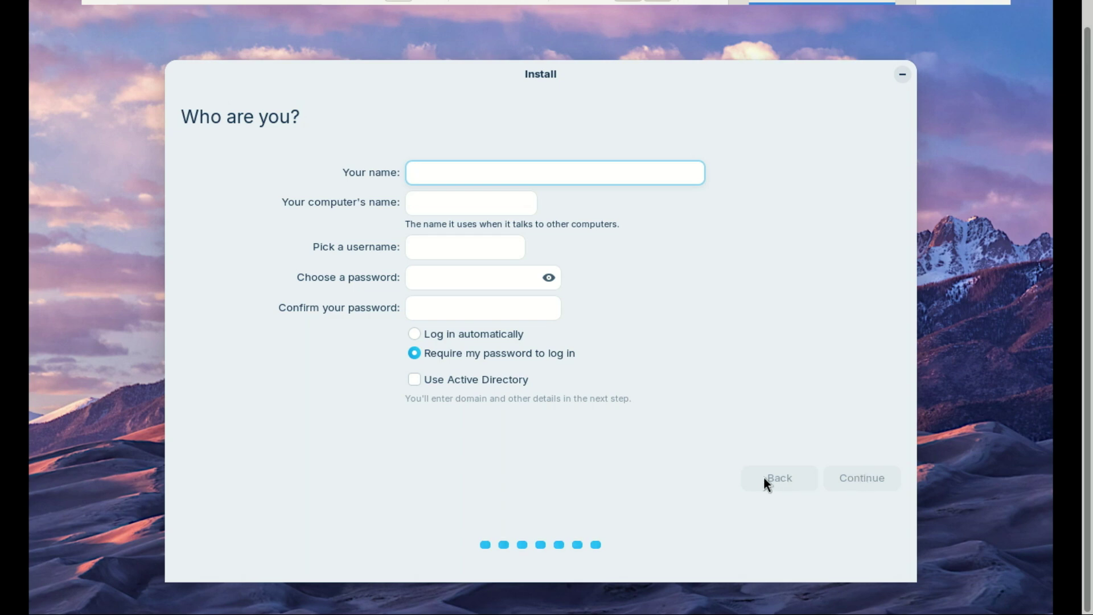
pyautogui.write('zack')
pyautogui.press('Tab')
# Enter the account password and its confirmation.
pyautogui.click(439, 281)
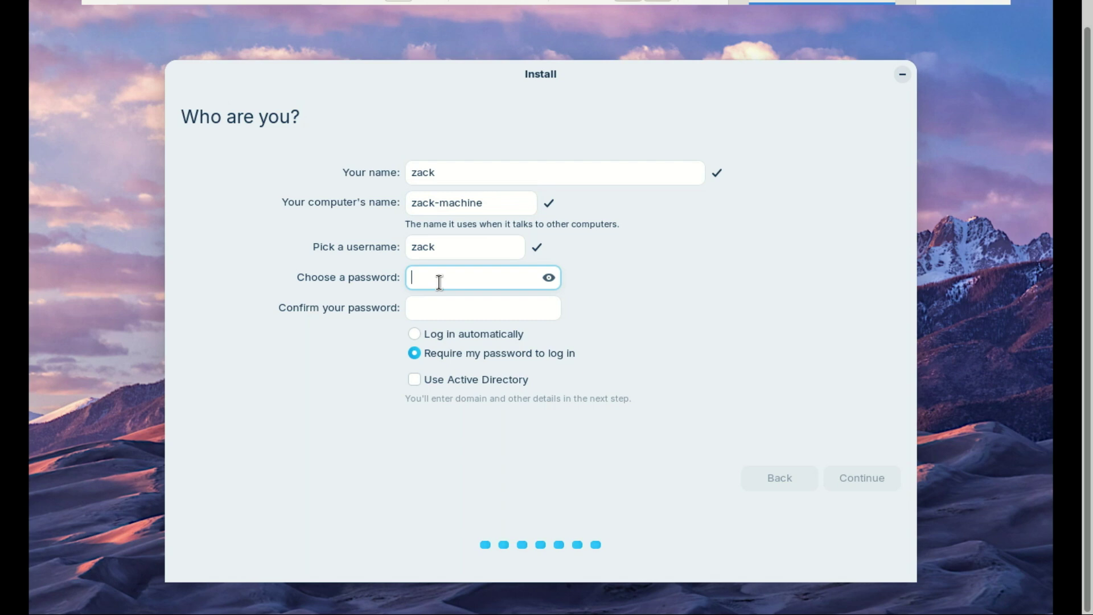
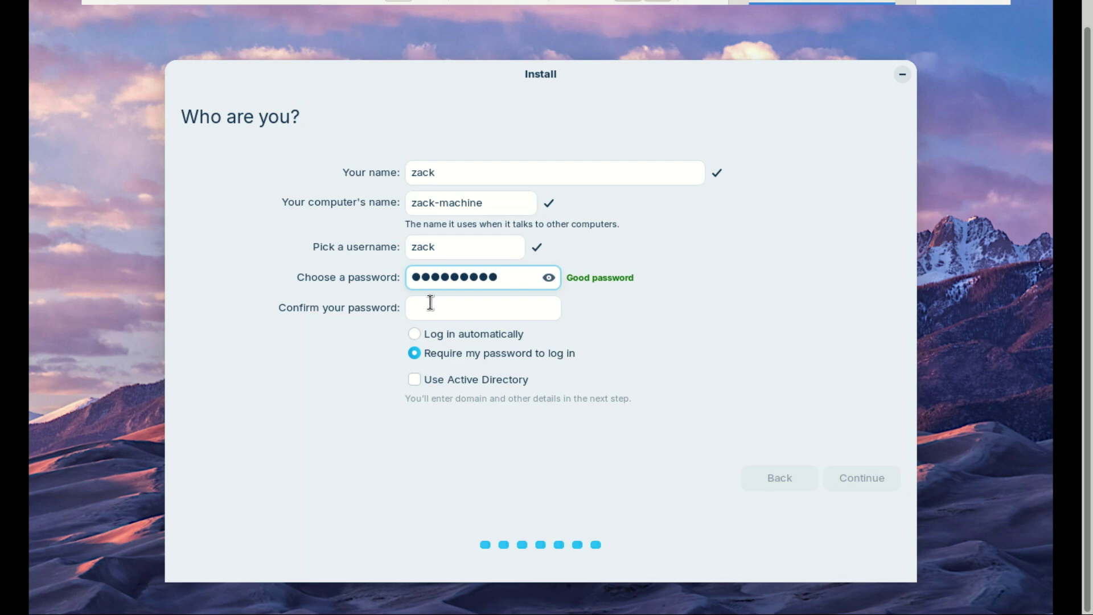
pyautogui.click(431, 303)
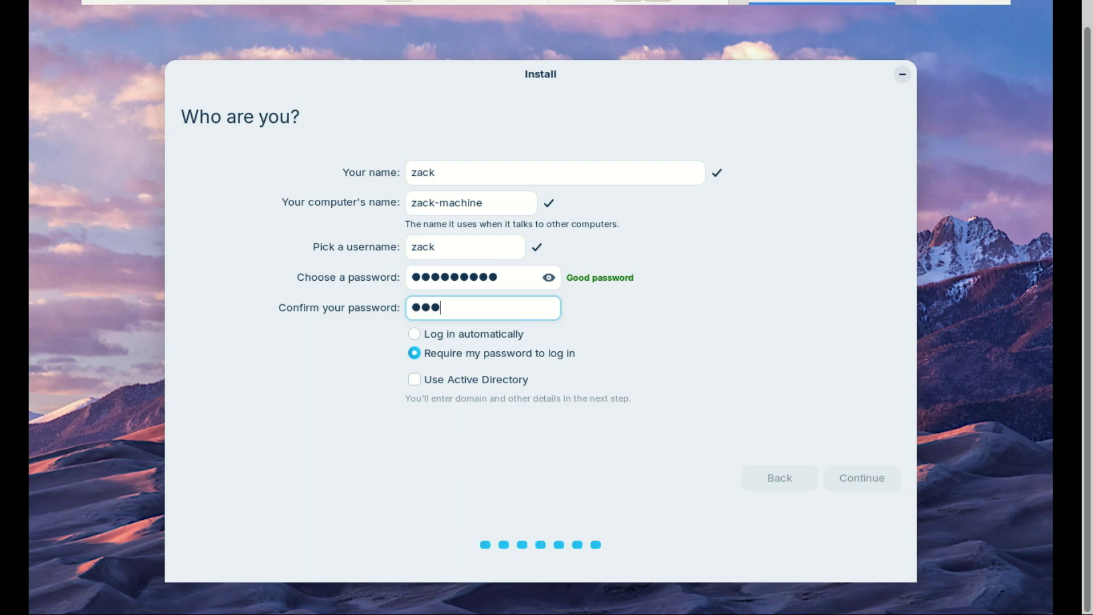
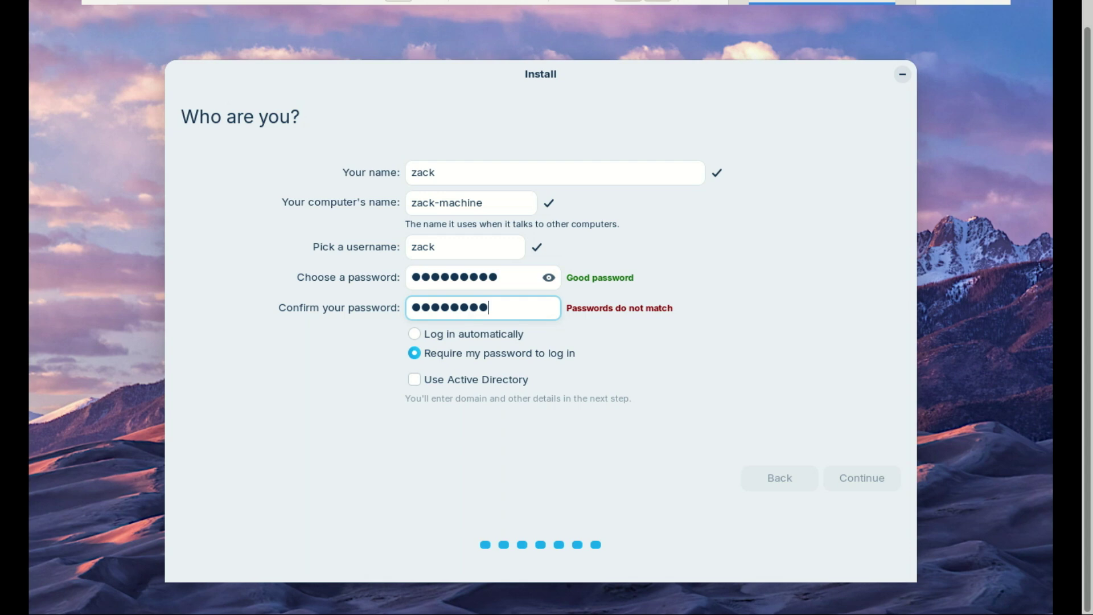
# Submit the account details to begin installing and show the detailed Copying files log.
pyautogui.click(861, 478)
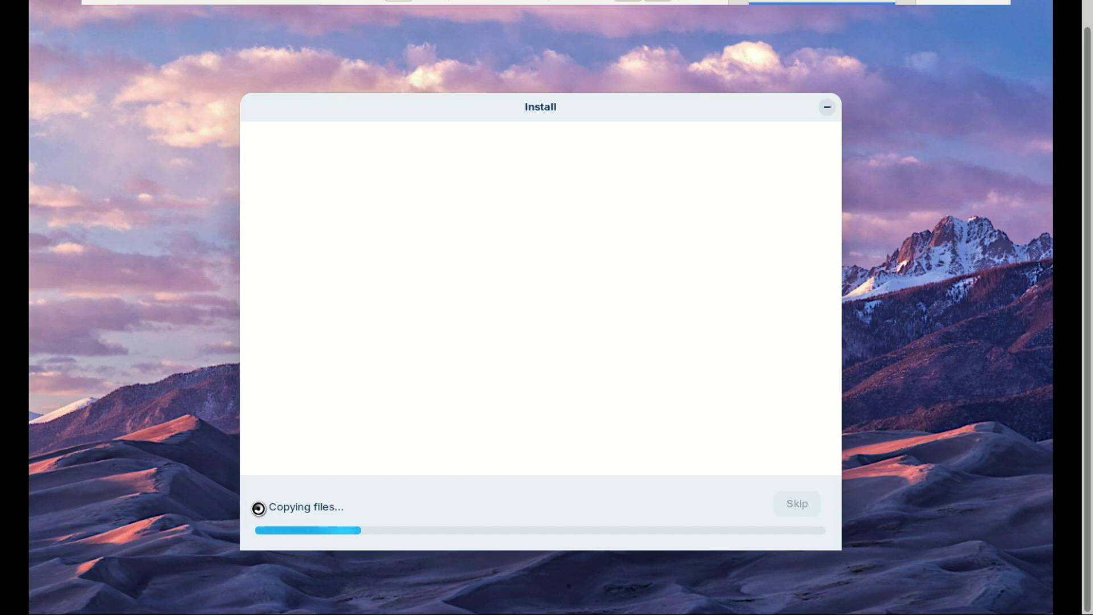
pyautogui.click(258, 508)
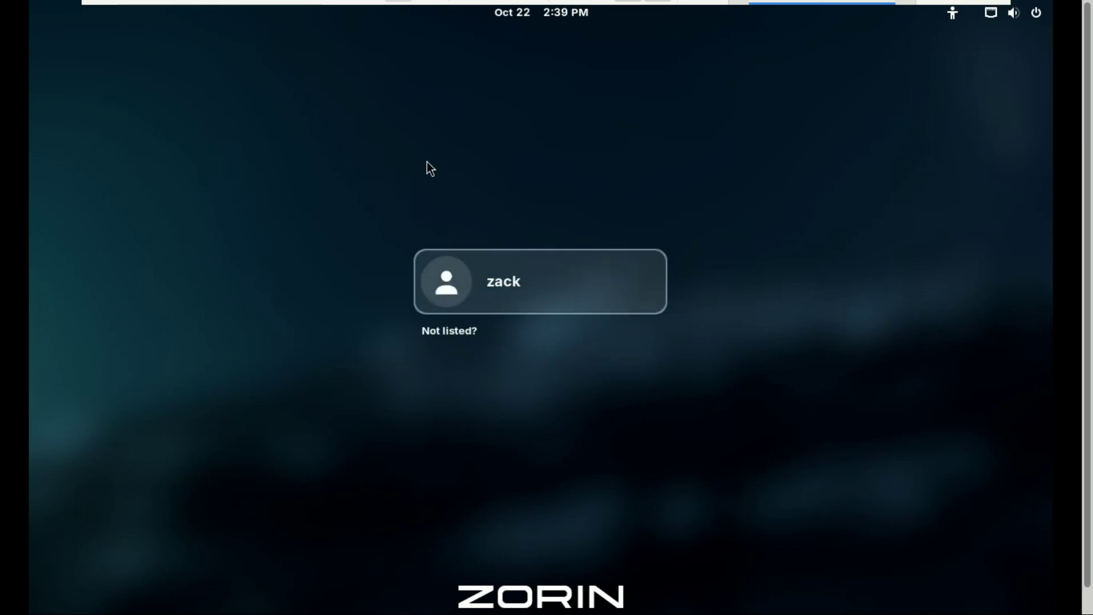
# Sign in to the new user account with its password at the login screen.
pyautogui.click(531, 277)
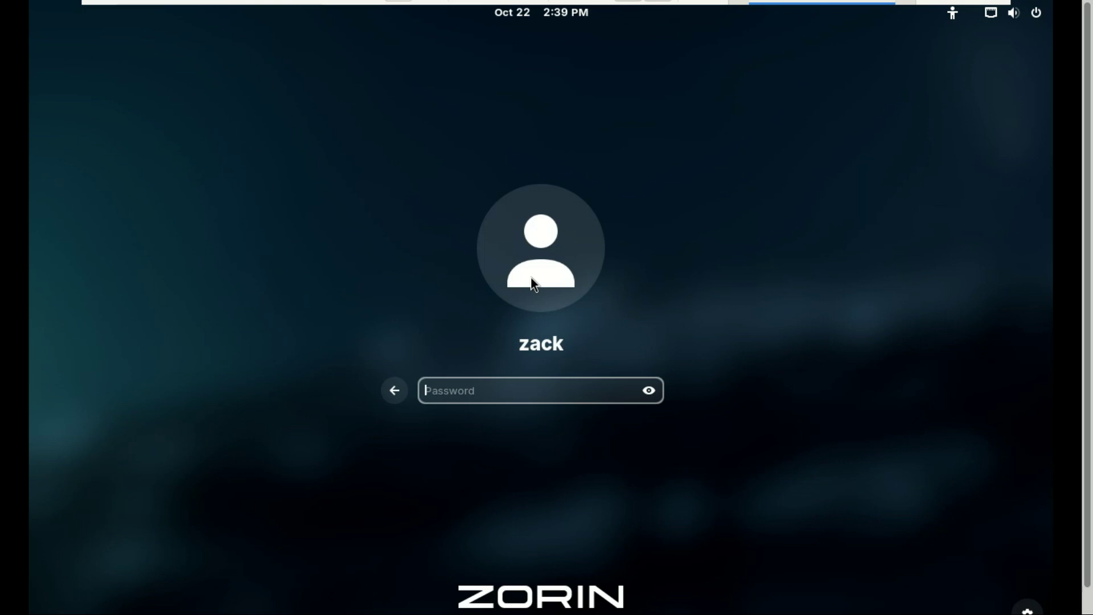
pyautogui.write('********')
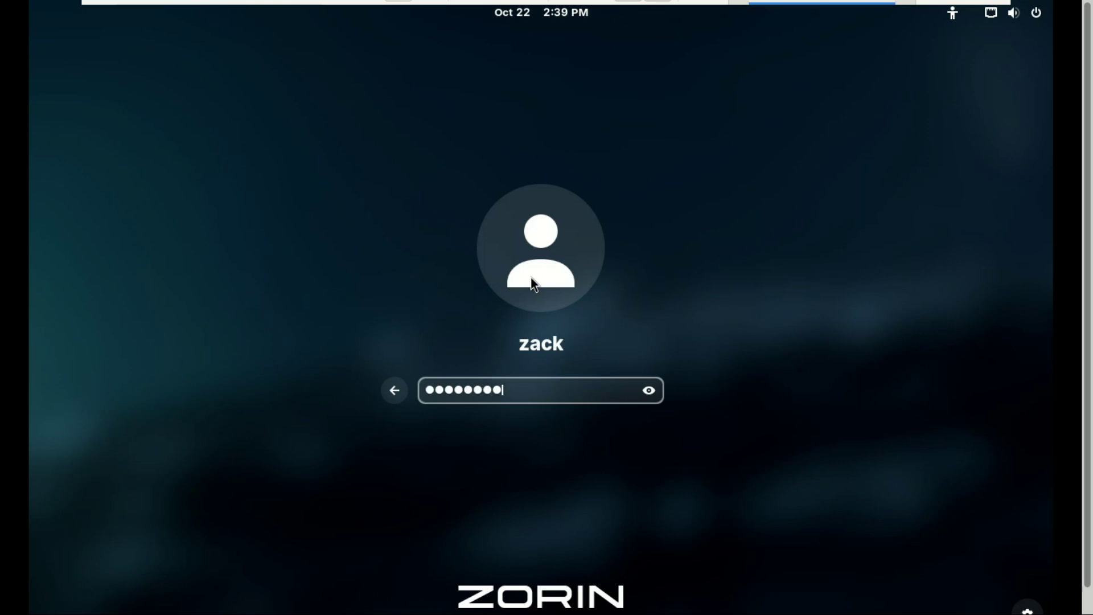
pyautogui.write('*')
pyautogui.press('Return')
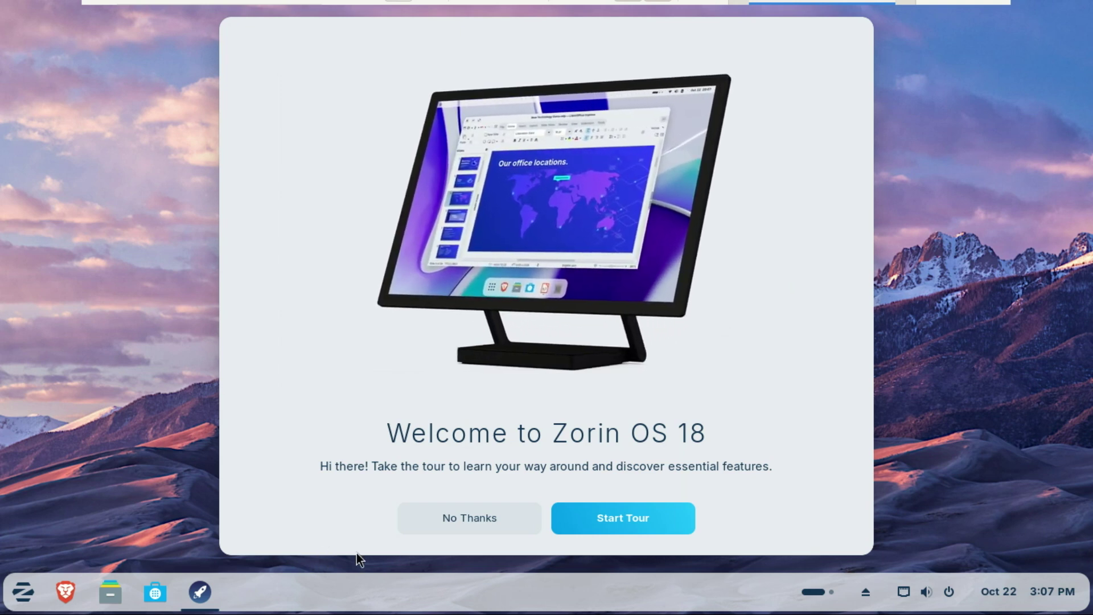
# Start the Welcome tour and advance through its pages to the Software apps page.
pyautogui.click(588, 524)
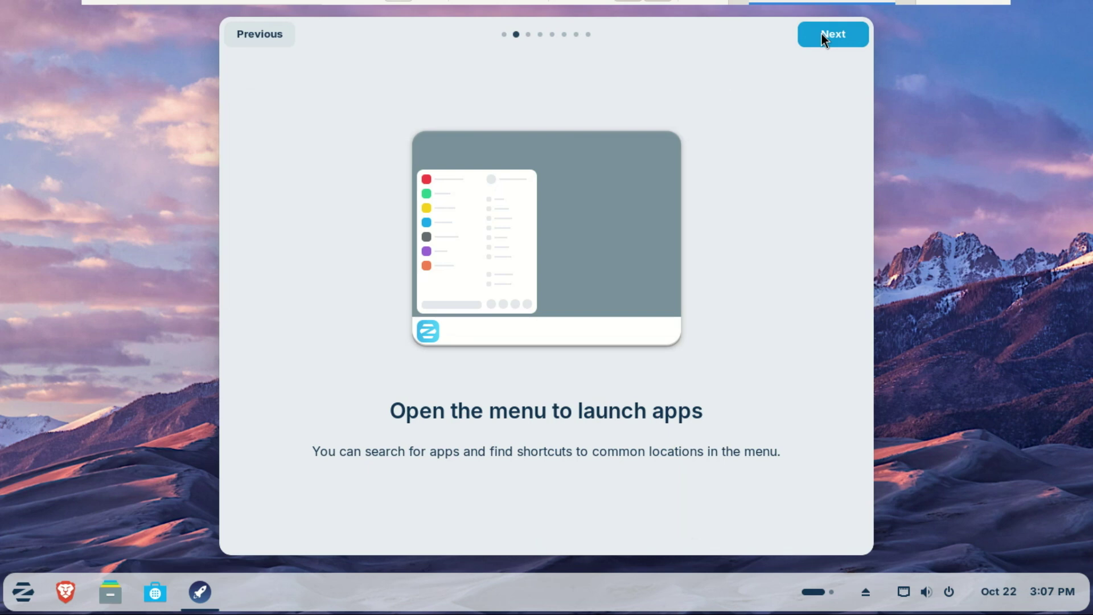
pyautogui.click(821, 33)
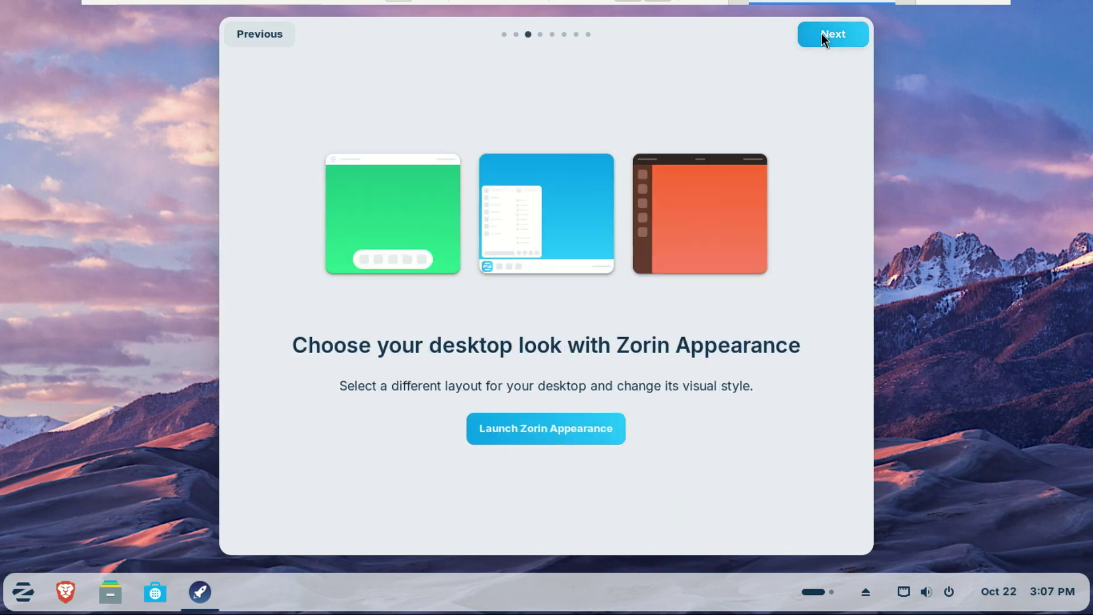
pyautogui.click(821, 33)
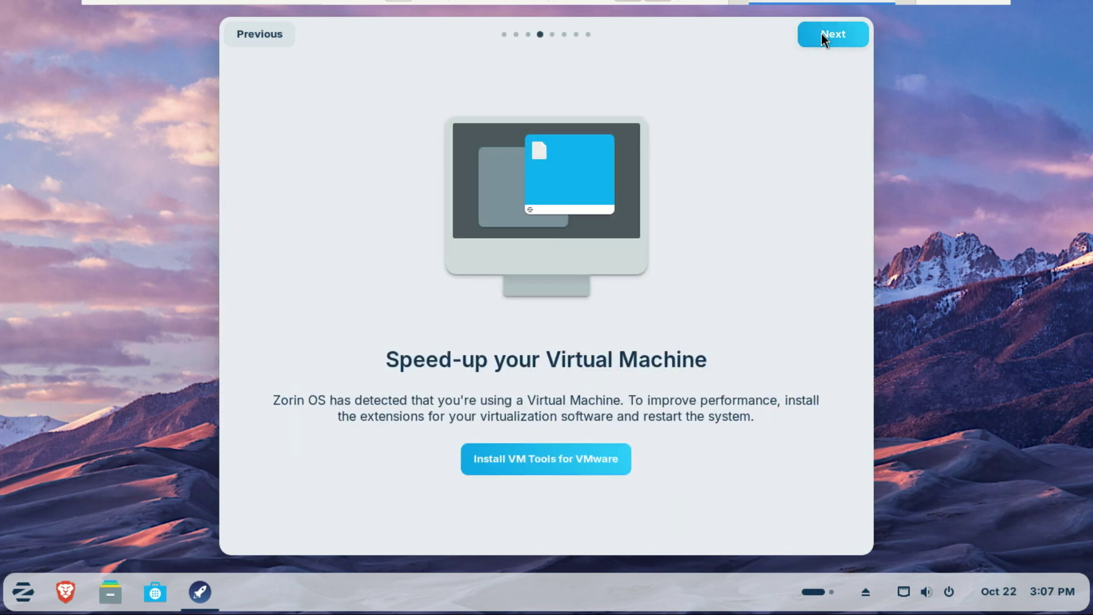
pyautogui.click(822, 33)
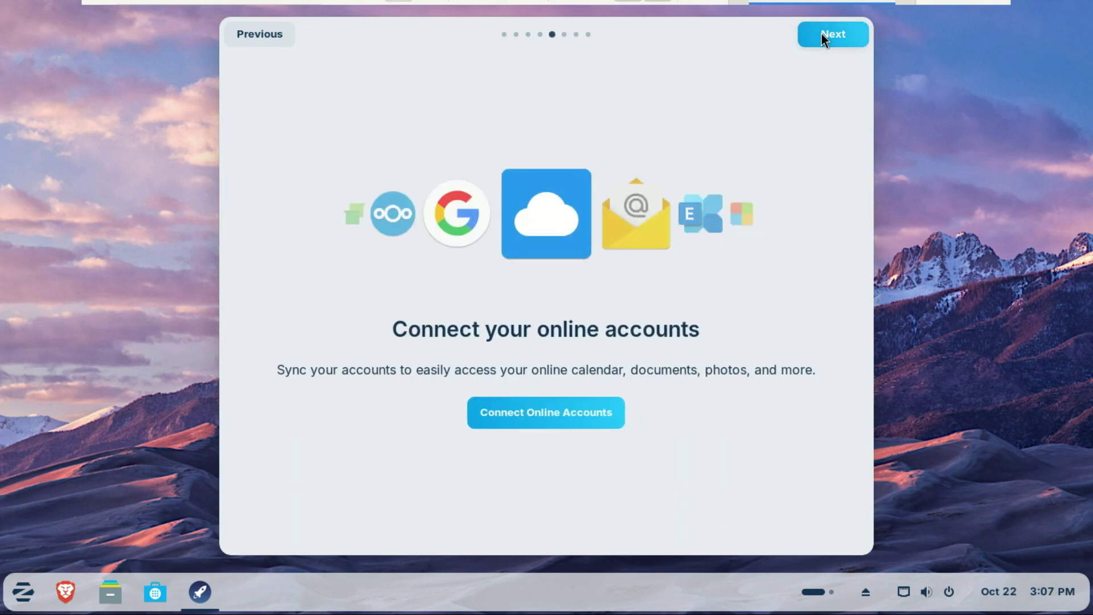
pyautogui.click(821, 33)
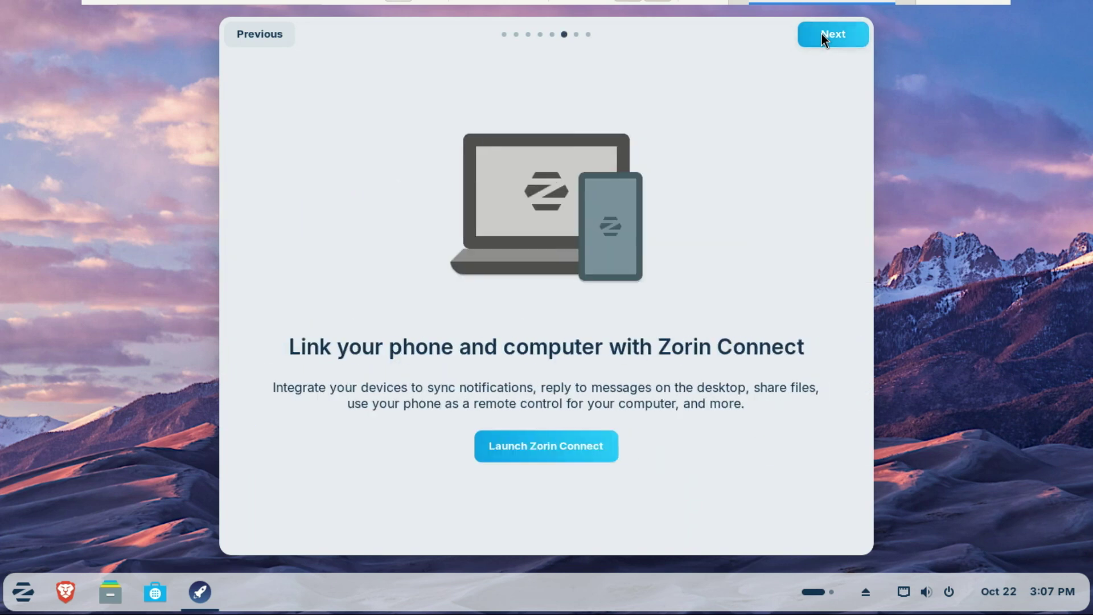
pyautogui.click(822, 33)
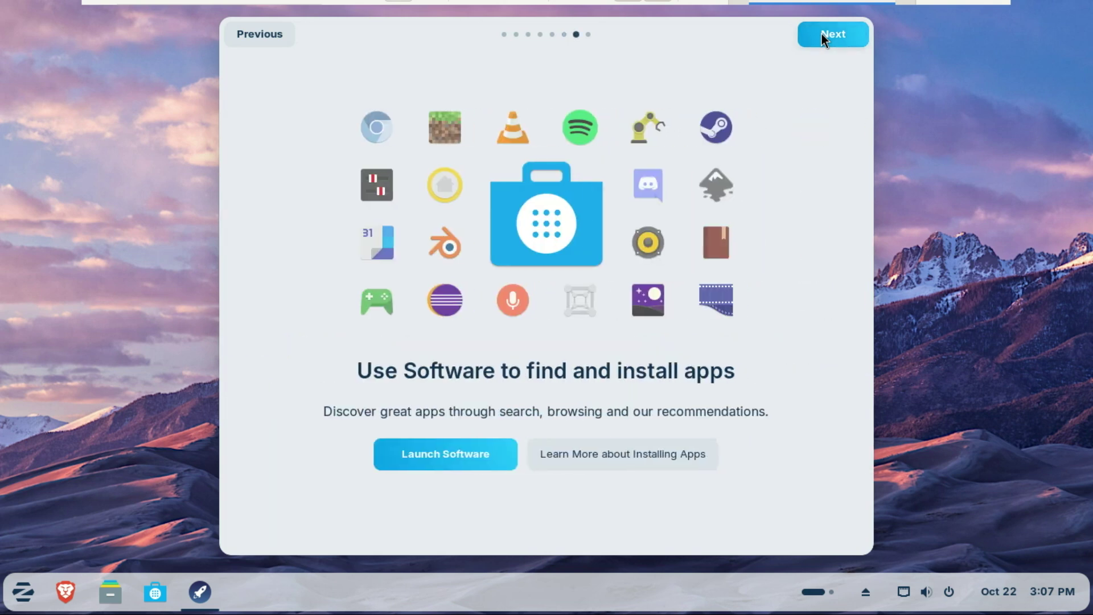
pyautogui.click(821, 33)
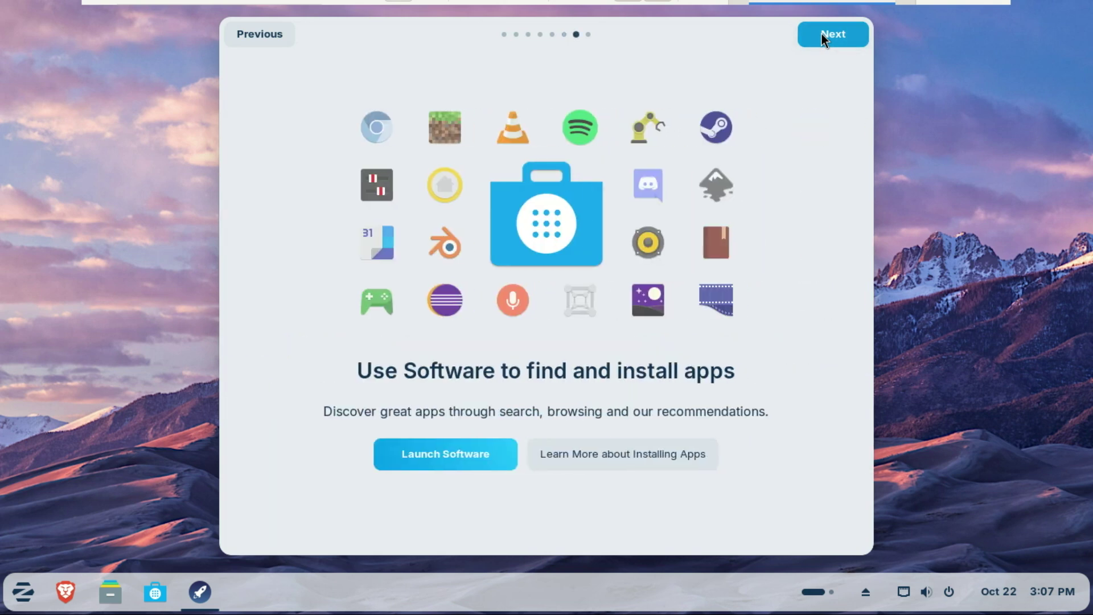